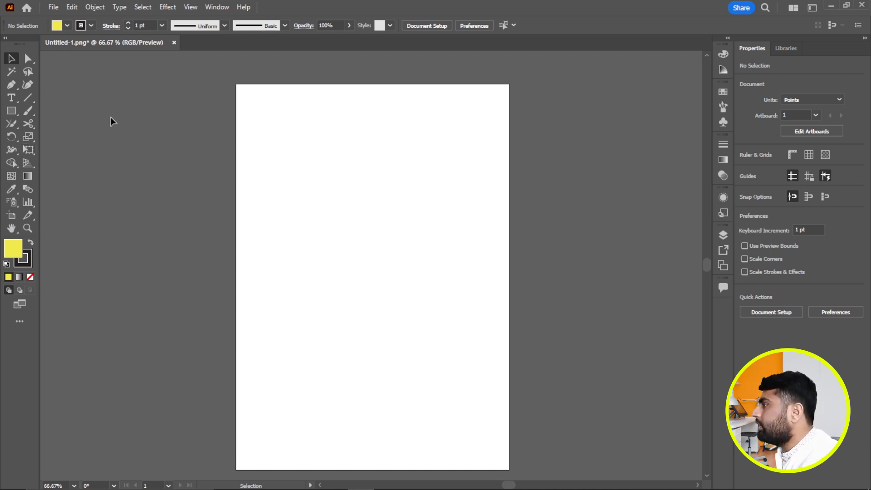
Draw a closed four-sided shape of straight segments, about 335 by 203 pt, on the upper artboard with the Pen tool.
{"action": "left_click", "coordinate": [15, 85]}
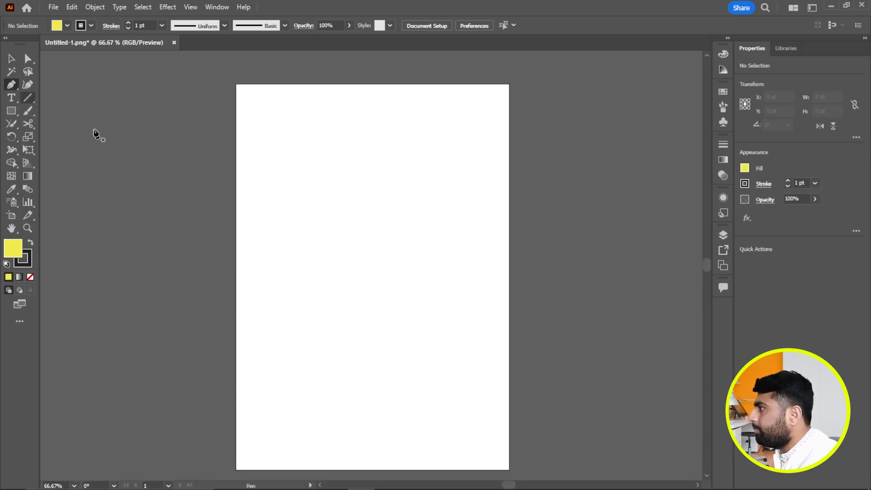
{"action": "left_click", "coordinate": [292, 142]}
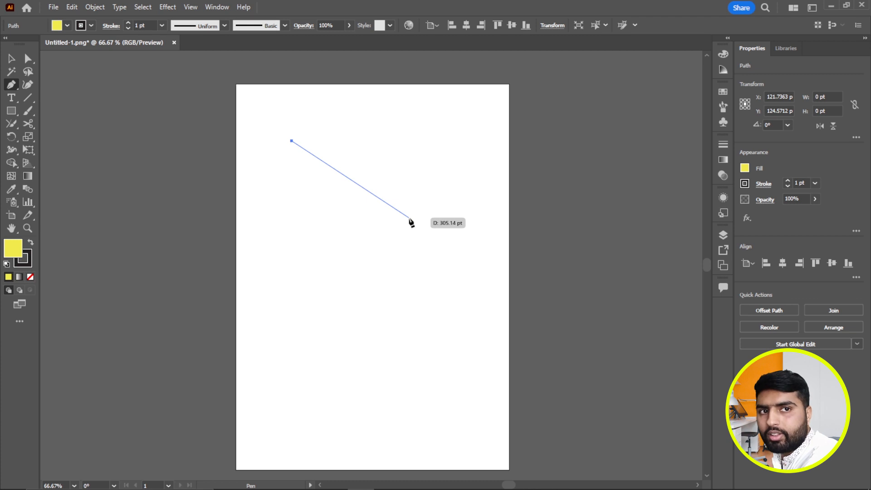
{"action": "left_click", "coordinate": [445, 141]}
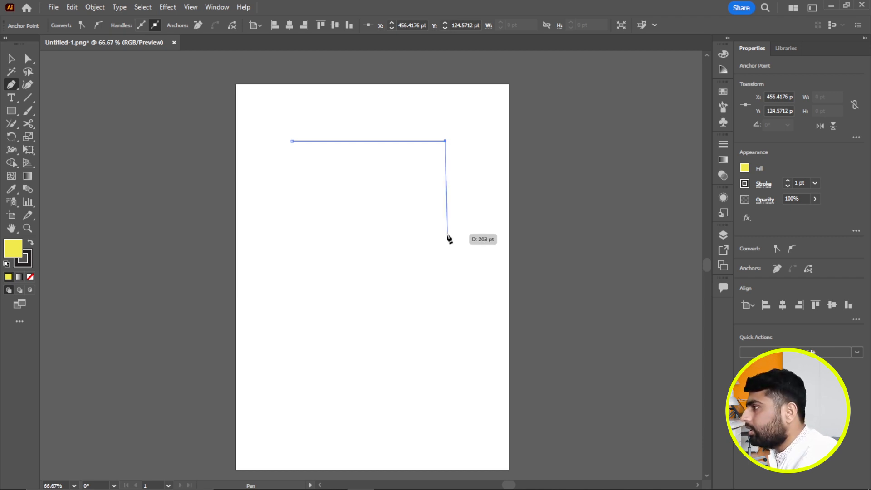
{"action": "left_click", "coordinate": [446, 235]}
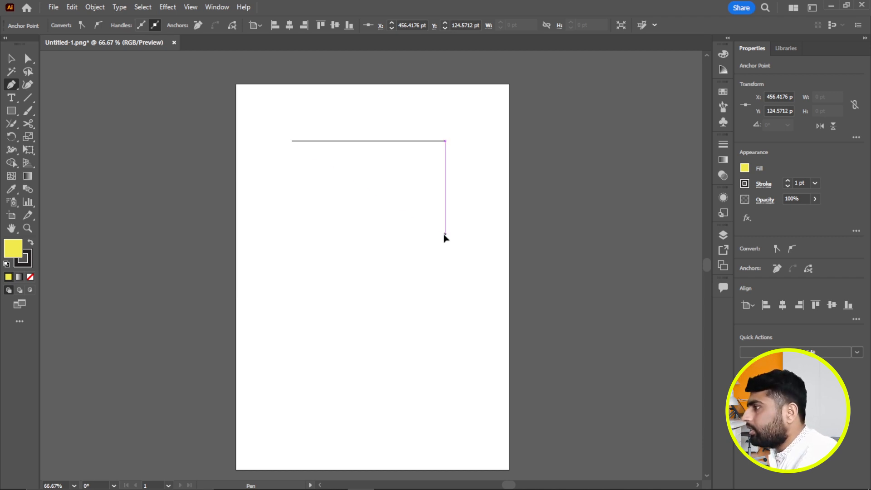
{"action": "left_click", "coordinate": [297, 234]}
{"action": "left_click", "coordinate": [292, 141]}
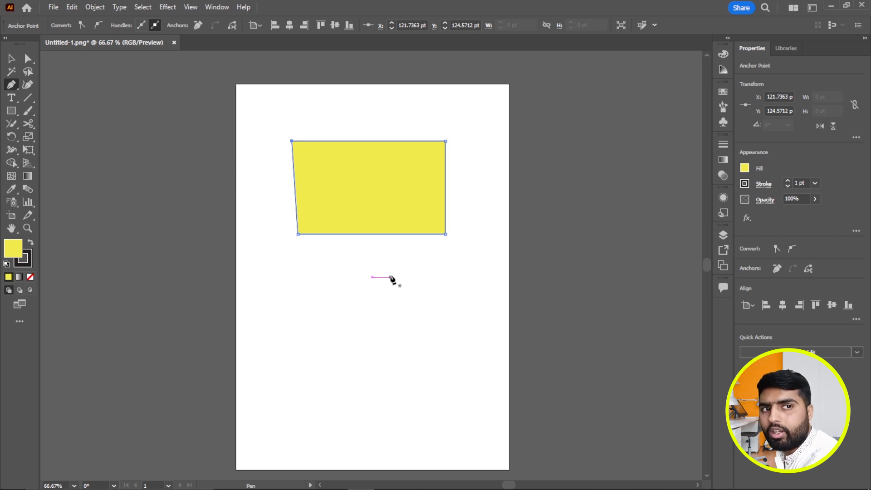
Undo the whole four-sided shape until the artboard is empty.
{"action": "key", "text": "ctrl+z"}
{"action": "key", "text": "ctrl+z"}
{"action": "key", "text": "ctrl+z"}
{"action": "key", "text": "ctrl+z"}
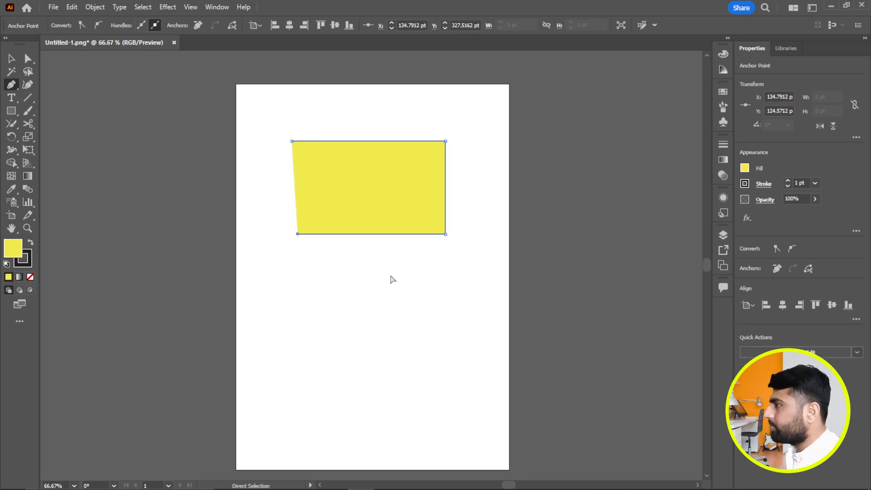
{"action": "key", "text": "ctrl+z"}
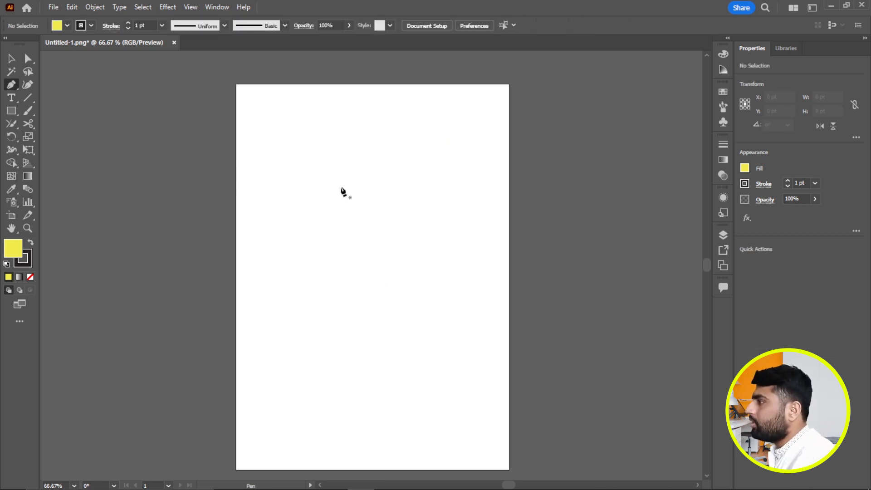
Draw an open Pen path about 322 by 249 pt: an arched segment, its end point turned into a corner, and a straight near-vertical segment.
{"action": "left_click", "coordinate": [299, 146]}
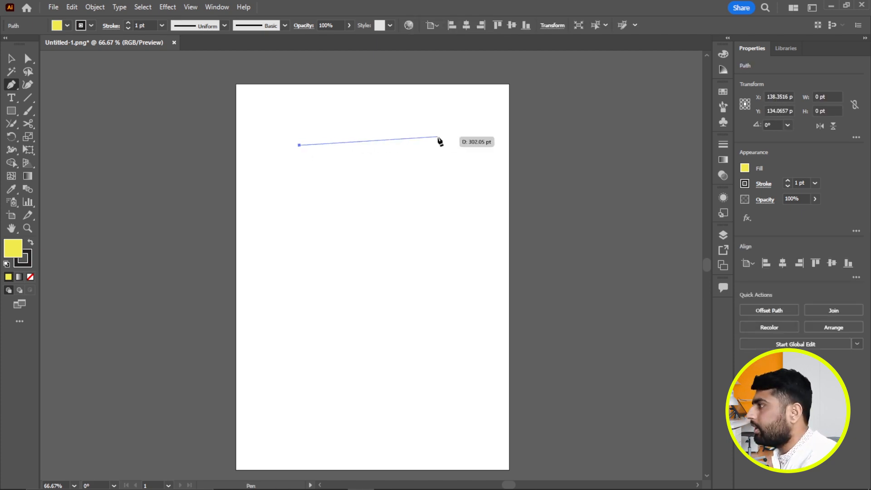
{"action": "left_click_drag", "start_coordinate": [443, 145], "coordinate": [502, 185]}
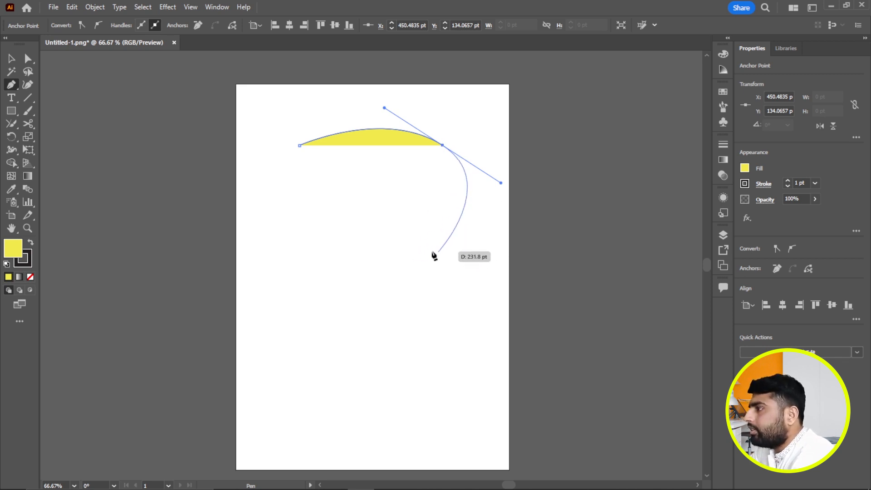
{"action": "left_click_drag", "start_coordinate": [418, 257], "coordinate": [379, 249]}
{"action": "key", "text": "ctrl+z"}
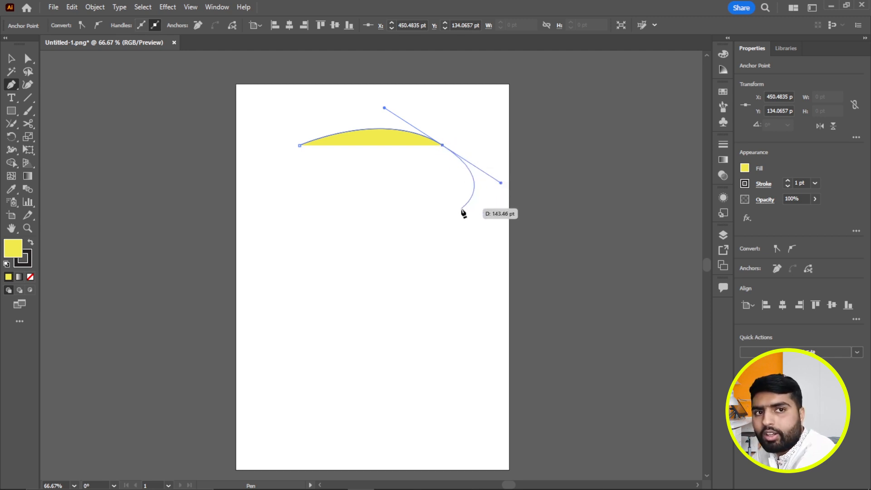
{"action": "left_click", "coordinate": [443, 145]}
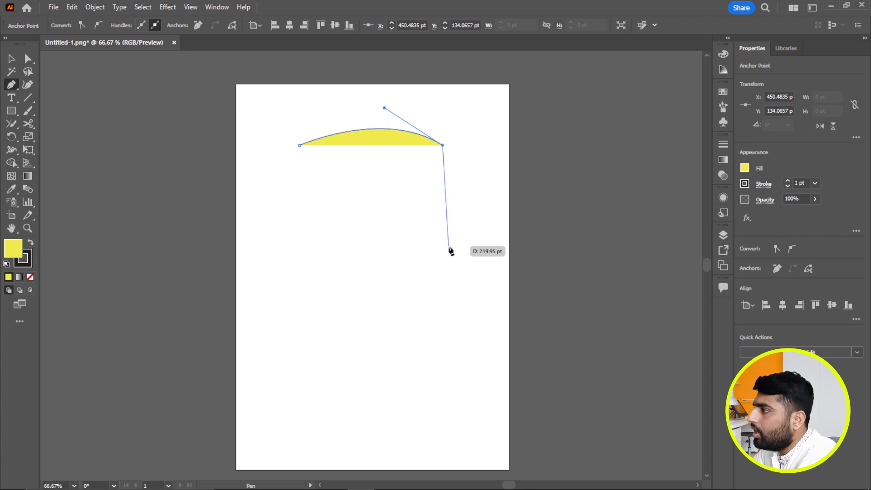
{"action": "left_click", "coordinate": [447, 243]}
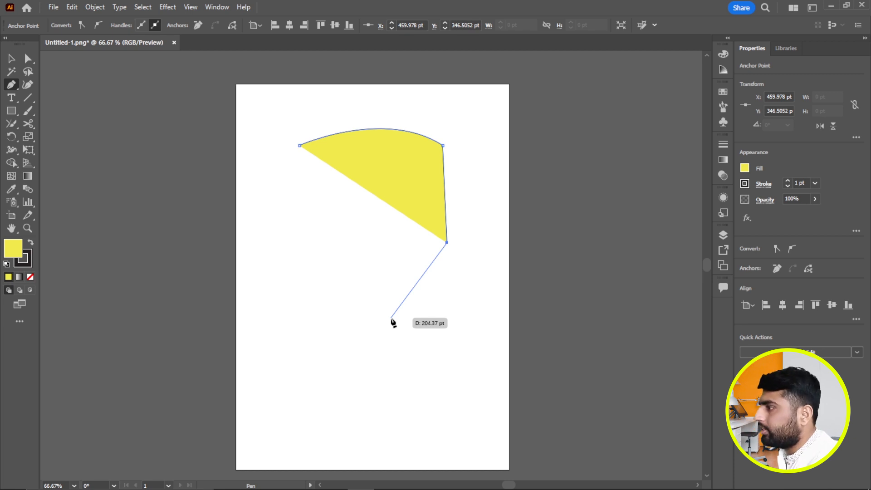
{"action": "key", "text": "Escape"}
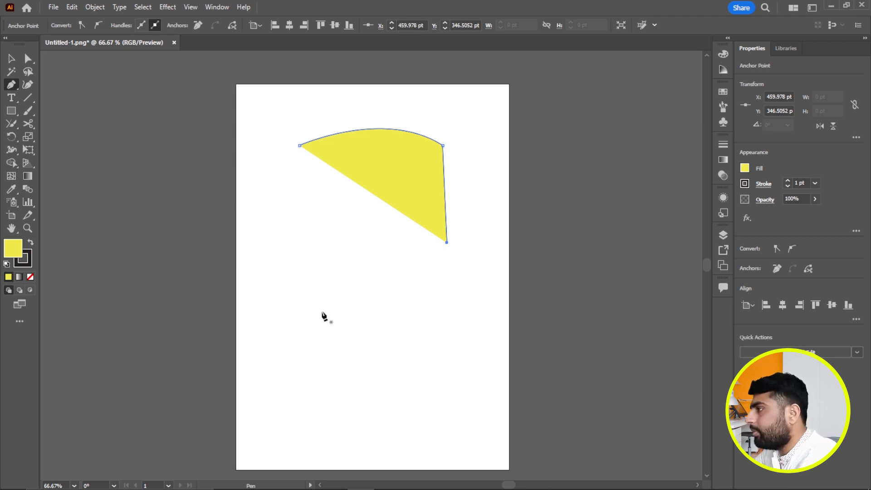
Try a second path of straight segments below the arched one, and undo it.
{"action": "left_click", "coordinate": [307, 301]}
{"action": "left_click", "coordinate": [425, 296]}
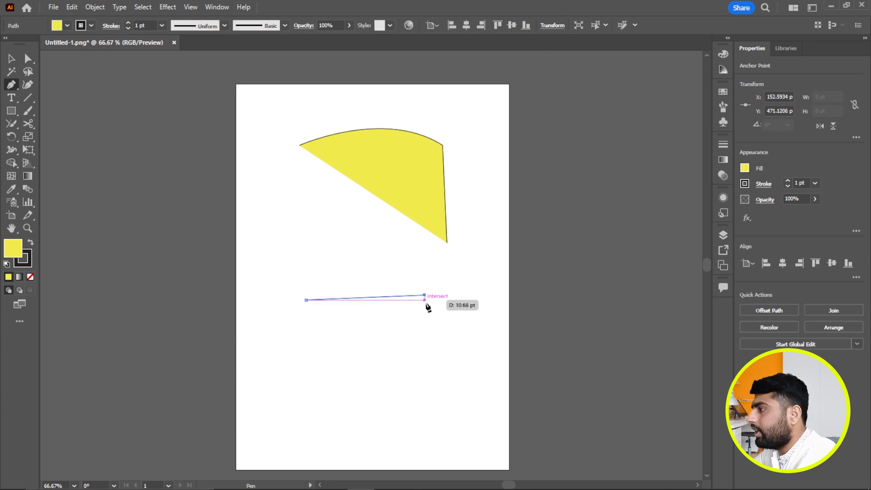
{"action": "left_click", "coordinate": [429, 359]}
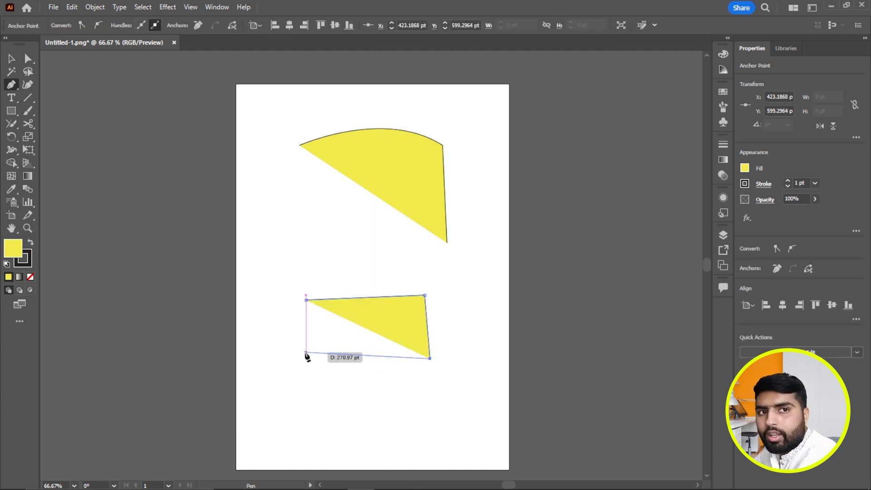
{"action": "key", "text": "ctrl+z"}
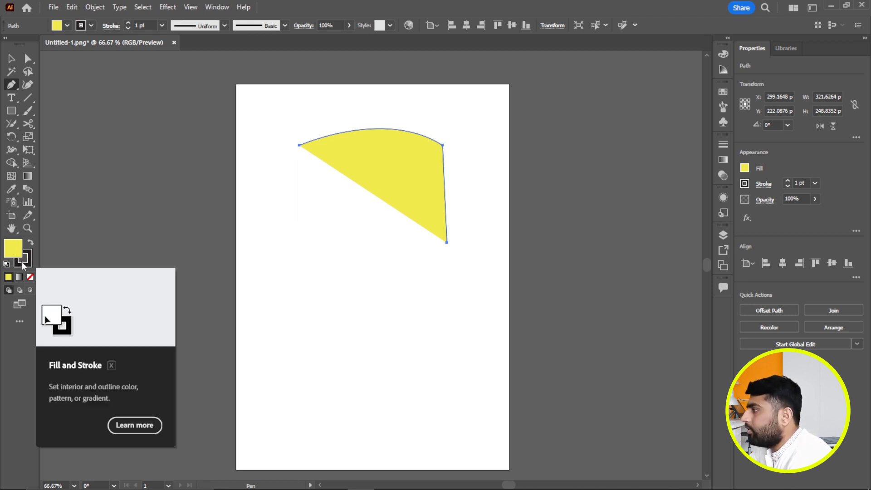
Remove the fill from the arched path and draw a straight vertical segment about 205 pt long below it.
{"action": "left_click", "coordinate": [30, 276]}
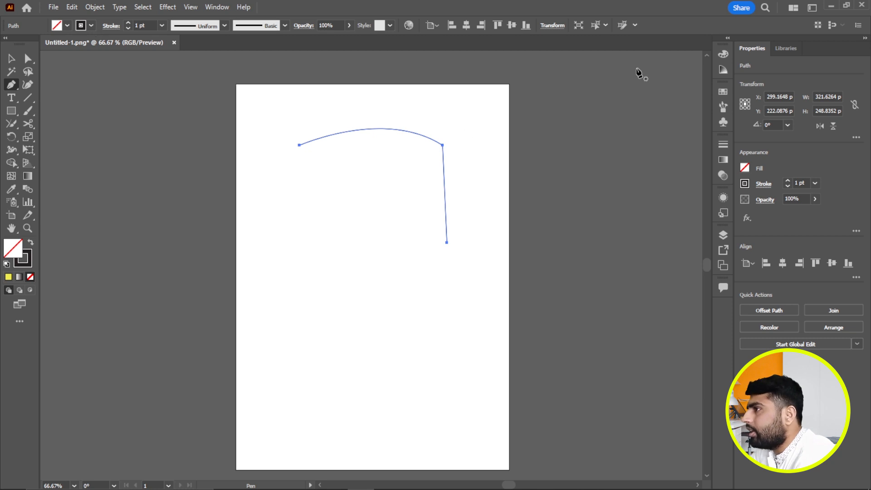
{"action": "left_click", "coordinate": [723, 54]}
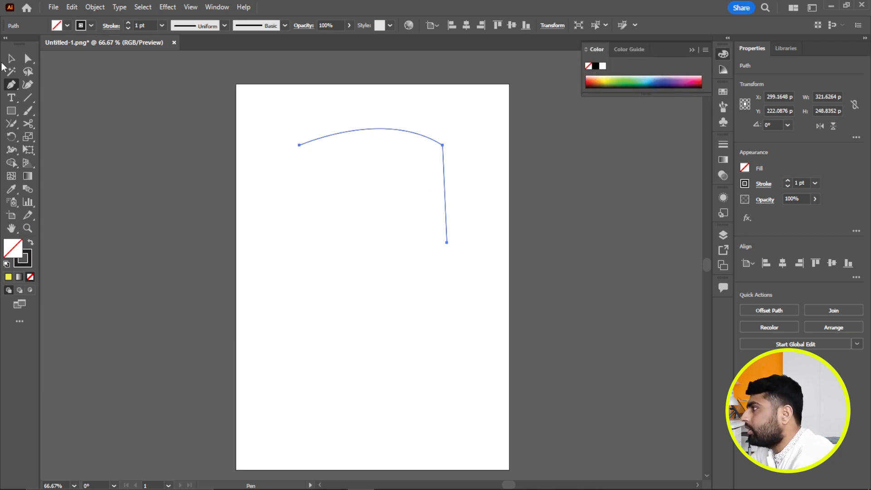
{"action": "left_click", "coordinate": [370, 256]}
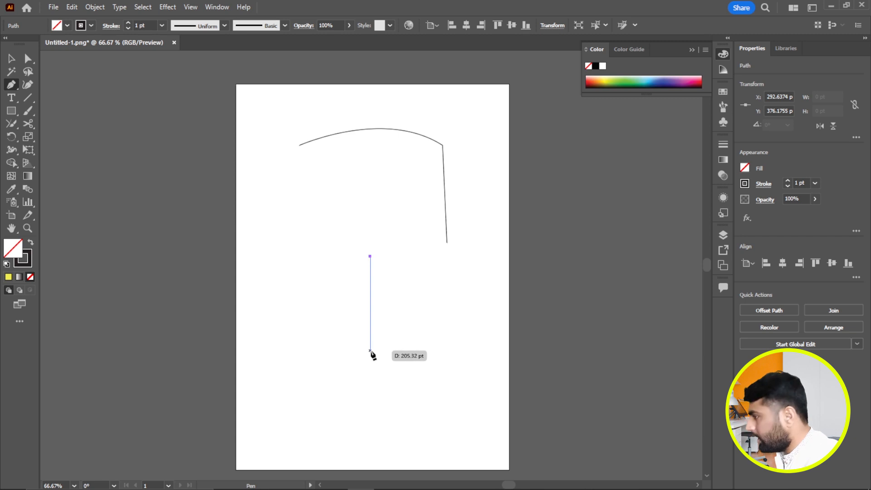
{"action": "left_click_drag", "start_coordinate": [370, 350], "coordinate": [371, 357]}
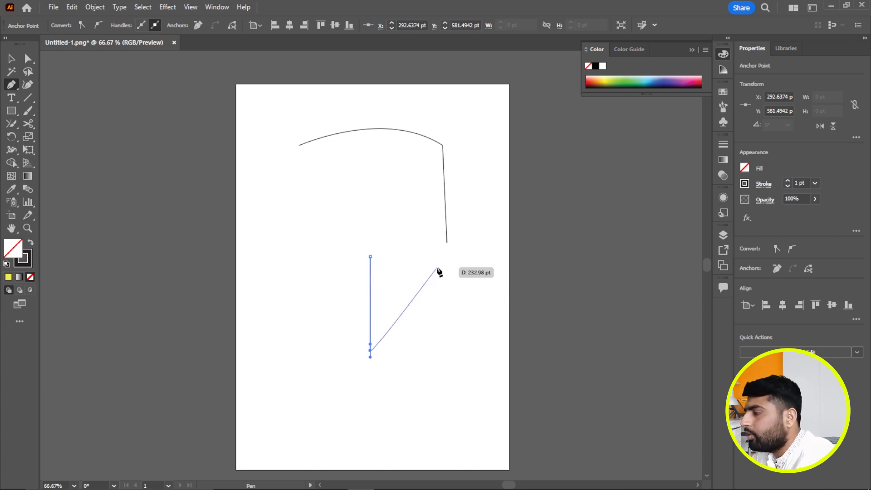
{"action": "key", "text": "Escape"}
Select and delete all paths on the artboard, and collapse the colour settings.
{"action": "key", "text": "v"}
{"action": "left_click_drag", "start_coordinate": [238, 111], "coordinate": [461, 369]}
{"action": "key", "text": "Delete"}
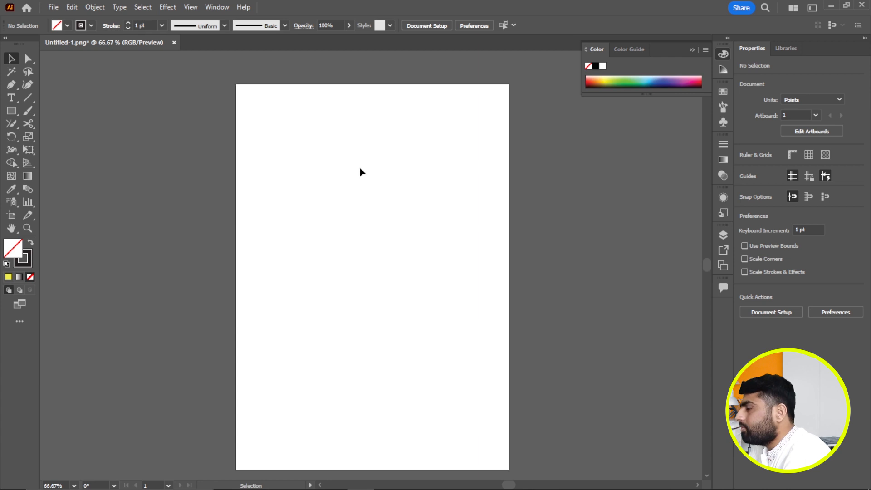
{"action": "left_click", "coordinate": [693, 51]}
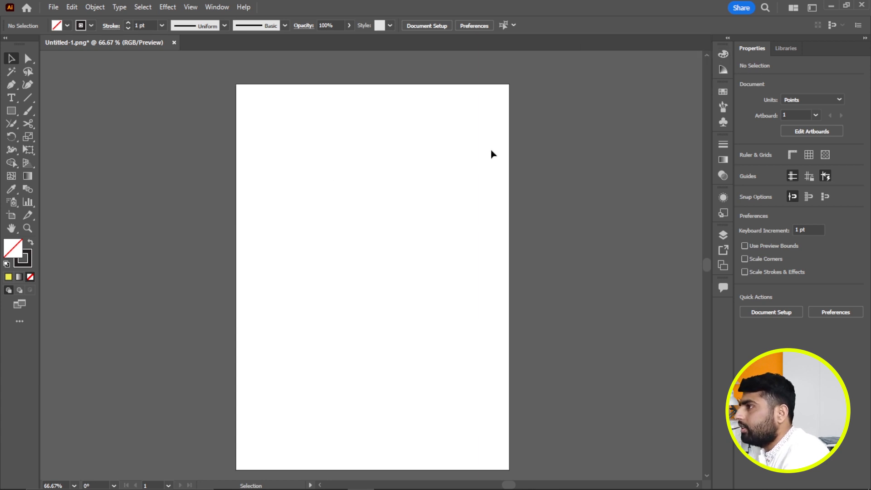
Draw a closed, unfilled eight-point polygon of straight segments down the artboard with the Pen tool.
{"action": "left_click", "coordinate": [17, 87]}
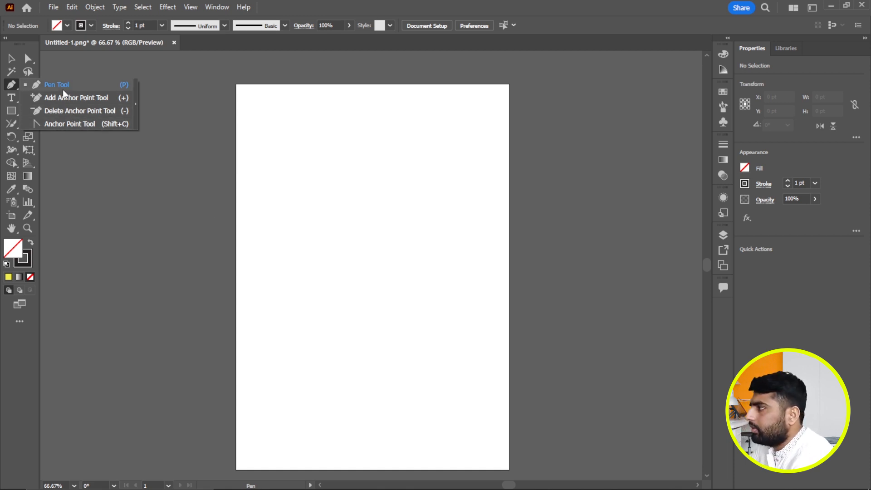
{"action": "left_click", "coordinate": [15, 86]}
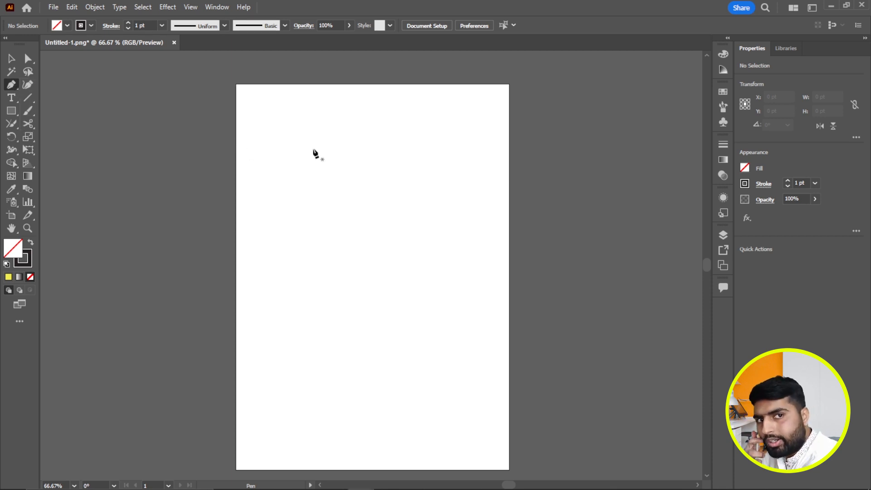
{"action": "left_click", "coordinate": [295, 149]}
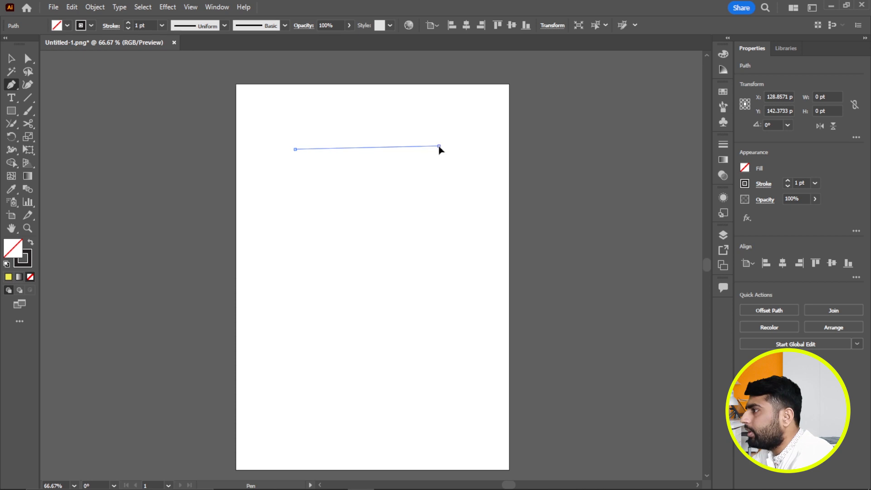
{"action": "left_click", "coordinate": [439, 146]}
{"action": "left_click", "coordinate": [439, 267]}
{"action": "left_click", "coordinate": [366, 322]}
{"action": "left_click", "coordinate": [372, 379]}
{"action": "left_click", "coordinate": [284, 368]}
{"action": "left_click", "coordinate": [281, 313]}
{"action": "left_click", "coordinate": [317, 271]}
{"action": "left_click", "coordinate": [295, 148]}
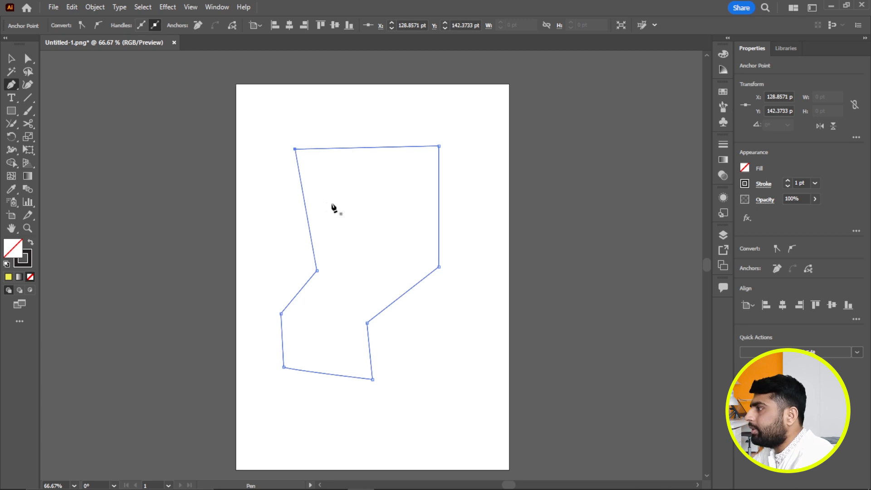
Delete the polygon's upper-right anchor point and add a new anchor point near the middle of the resulting diagonal edge.
{"action": "left_click", "coordinate": [439, 146]}
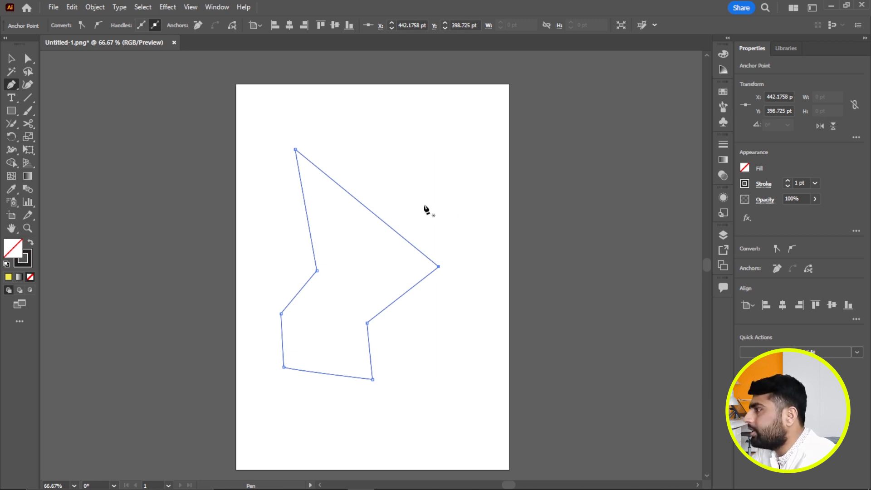
{"action": "left_click", "coordinate": [360, 203]}
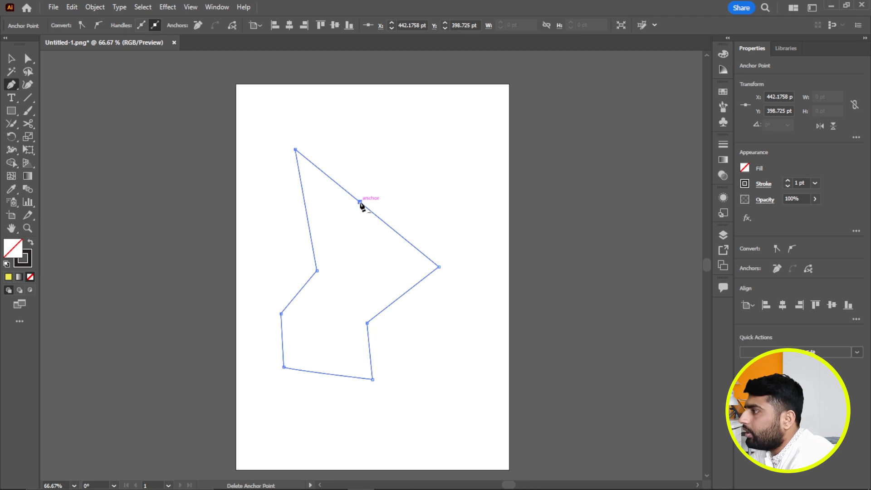
{"action": "left_click", "coordinate": [360, 203]}
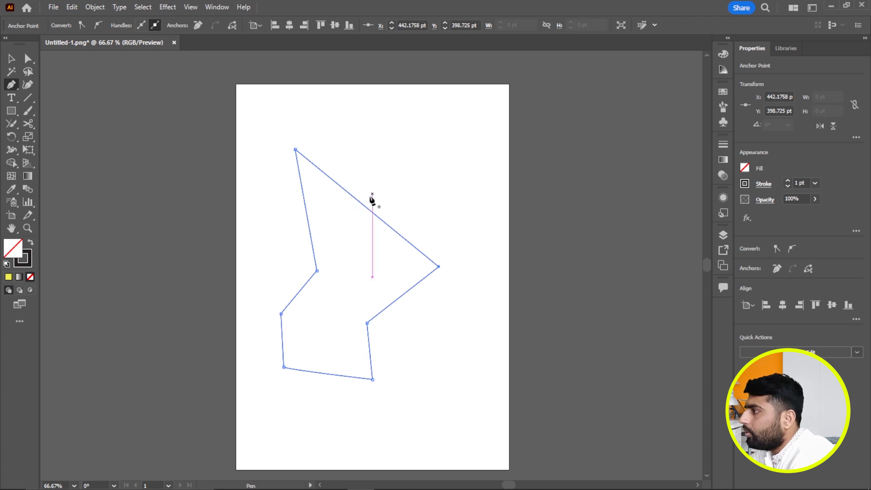
{"action": "left_click", "coordinate": [358, 201]}
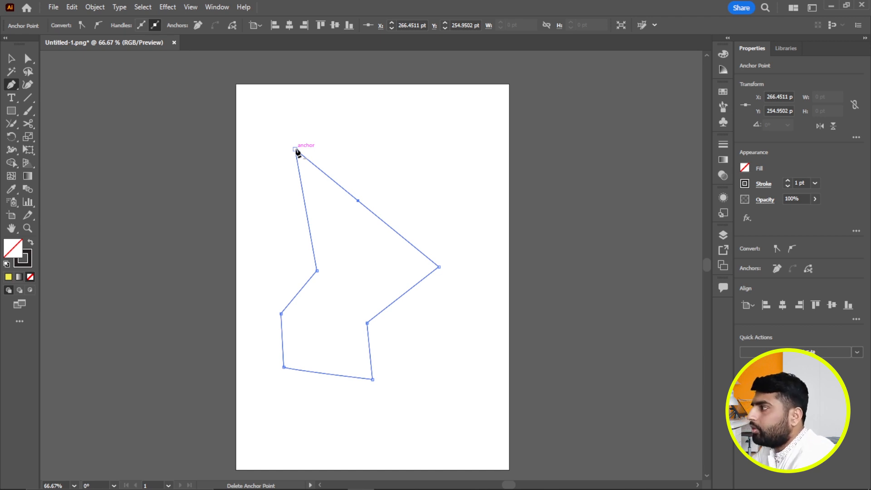
Draw an open path above the polygon with a curved segment, a corner at its right end, and a short straight segment downward.
{"action": "left_click", "coordinate": [302, 119]}
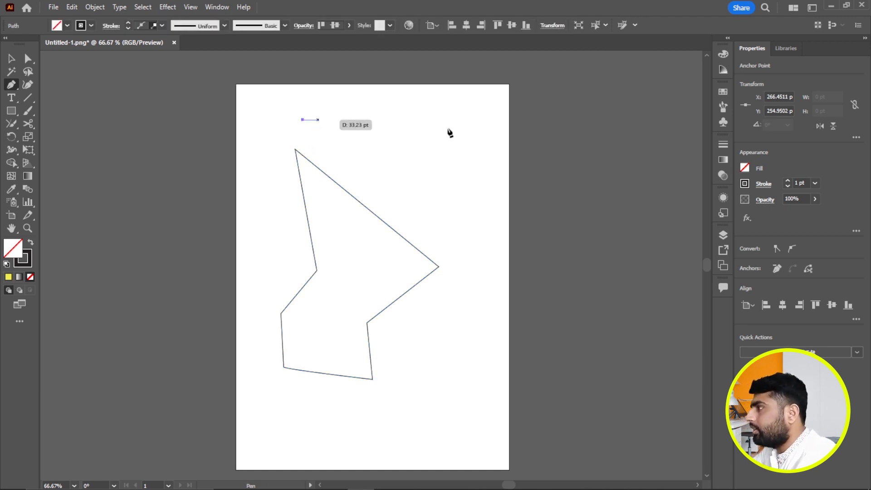
{"action": "left_click_drag", "start_coordinate": [468, 120], "coordinate": [467, 150]}
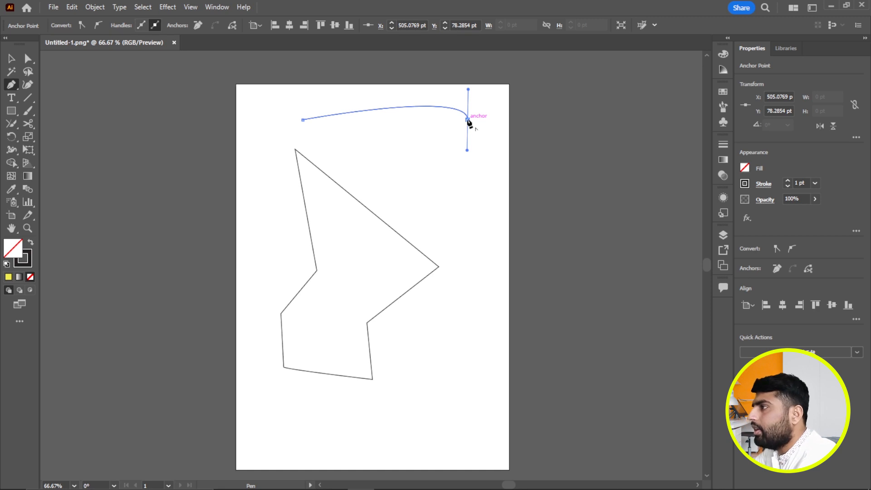
{"action": "left_click", "coordinate": [468, 121]}
{"action": "left_click", "coordinate": [462, 157]}
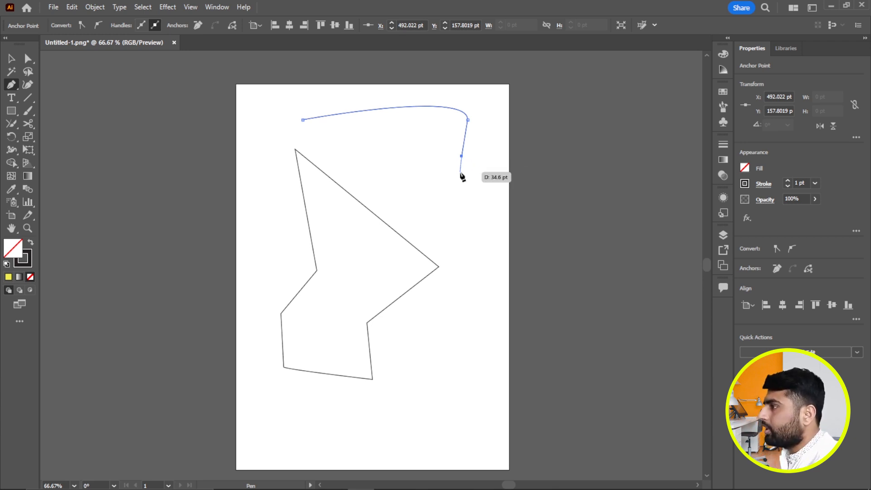
Select and delete the polygon and the open curved path on the artboard.
{"action": "key", "text": "v"}
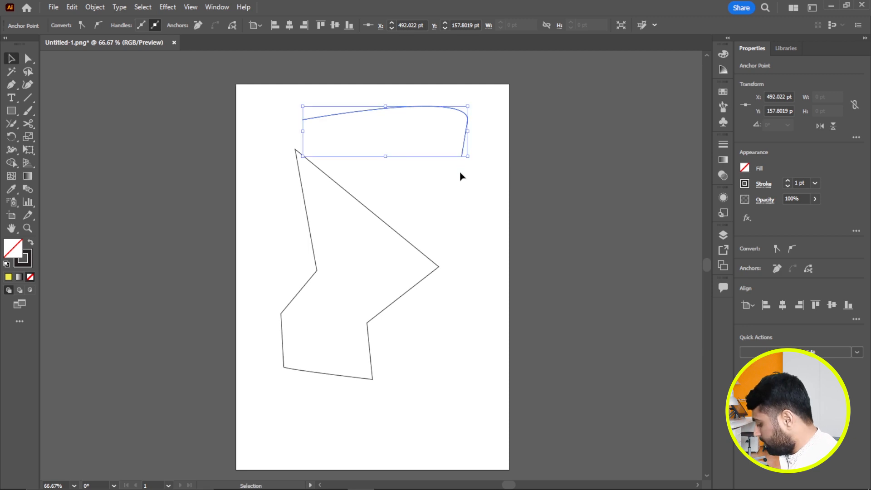
{"action": "left_click_drag", "start_coordinate": [229, 98], "coordinate": [463, 383]}
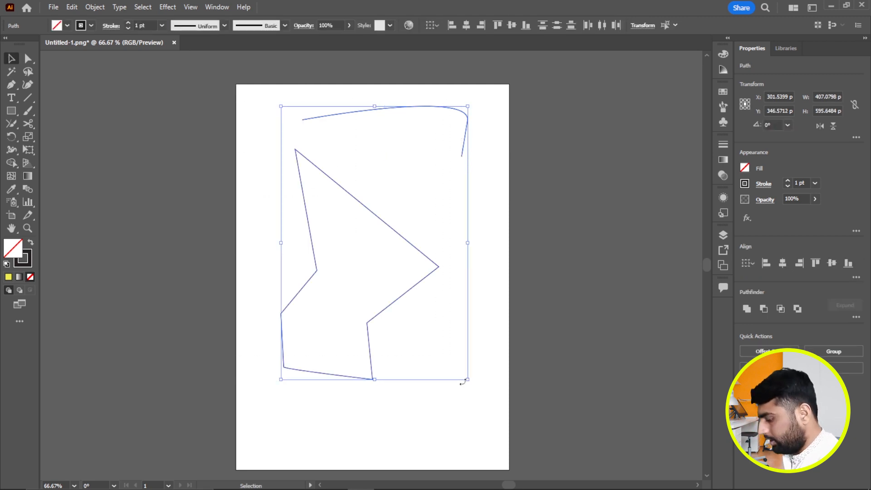
{"action": "key", "text": "Delete"}
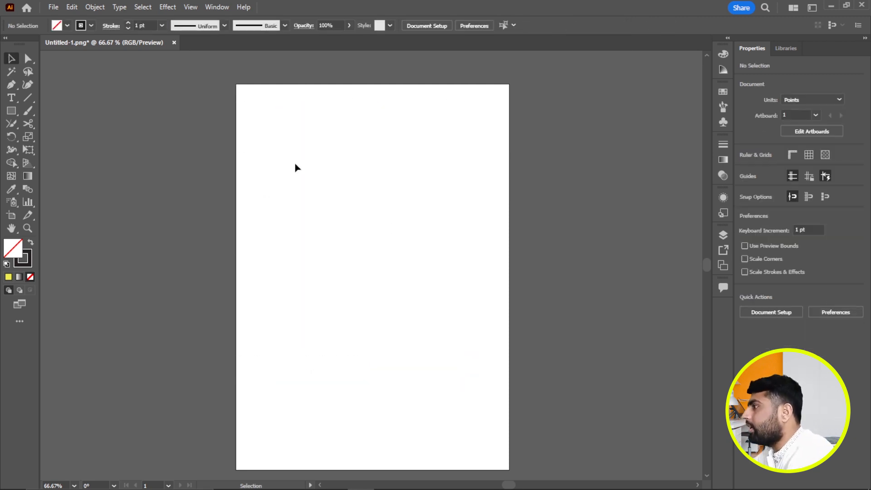
Draw an unfilled open arc about 237 pt tall, bulging left, with the Pen tool, and remove its lower point's outgoing handle.
{"action": "left_click", "coordinate": [14, 87]}
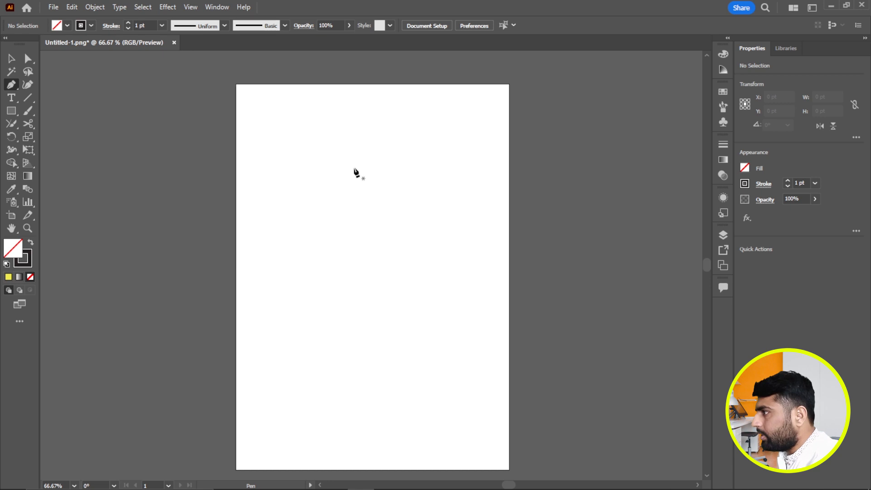
{"action": "left_click", "coordinate": [356, 176]}
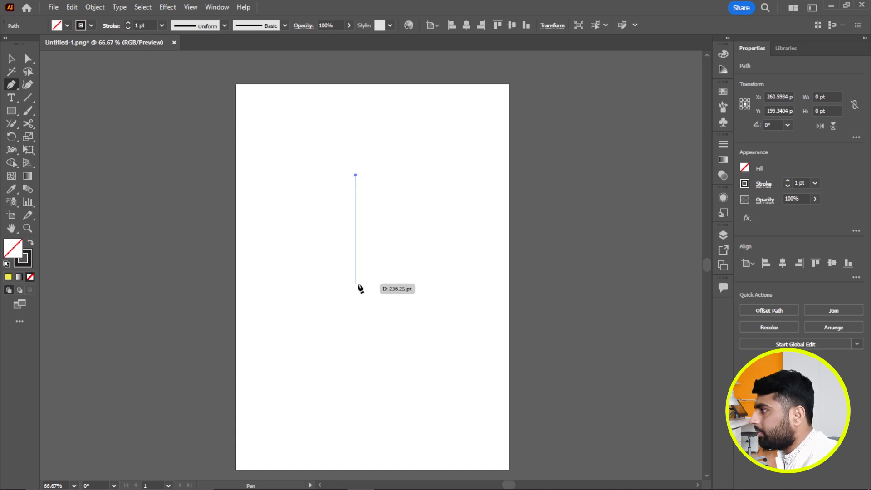
{"action": "left_click_drag", "start_coordinate": [356, 285], "coordinate": [397, 347]}
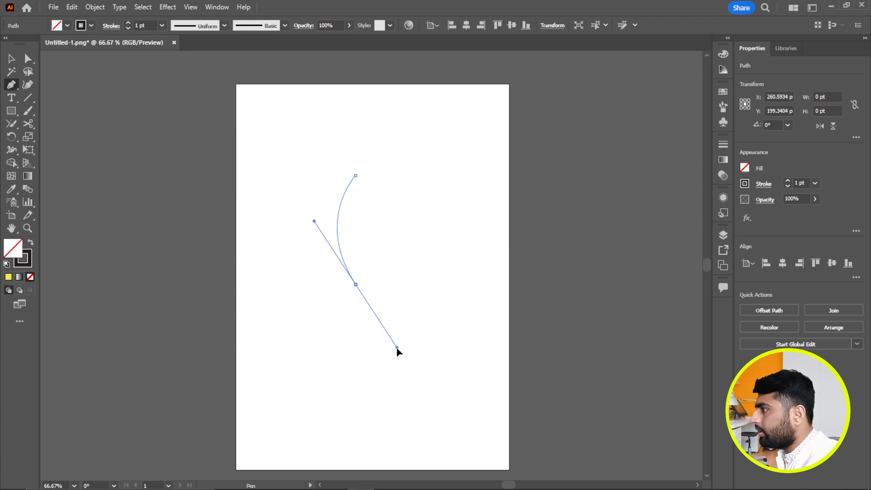
{"action": "left_click", "coordinate": [356, 284]}
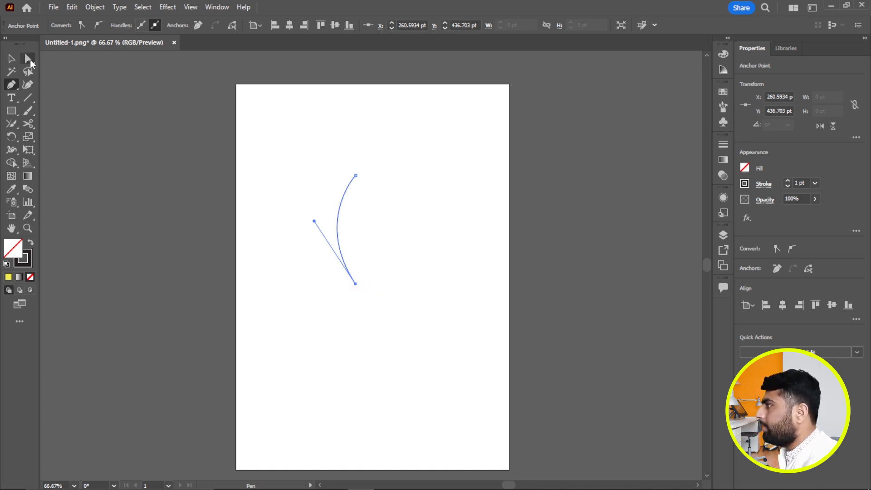
{"action": "left_click", "coordinate": [9, 60]}
{"action": "left_click", "coordinate": [289, 200]}
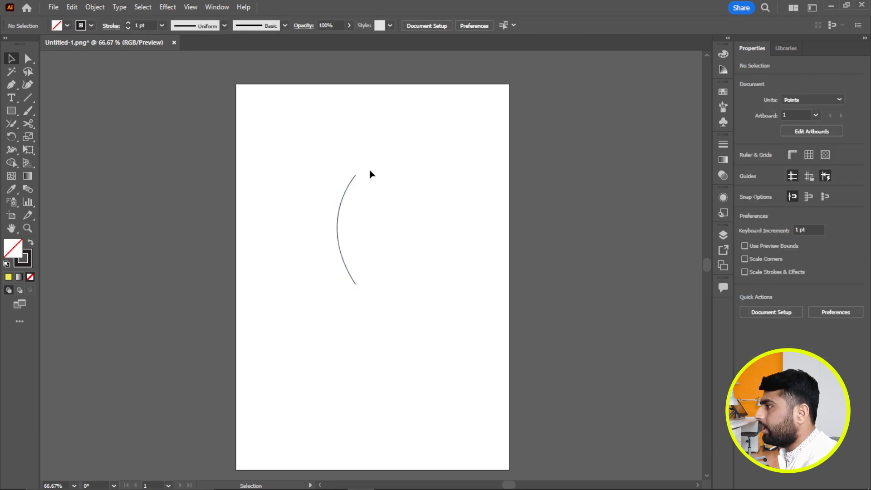
Create a reflected copy of the arc across the vertical axis.
{"action": "left_click", "coordinate": [342, 200]}
{"action": "right_click", "coordinate": [341, 201]}
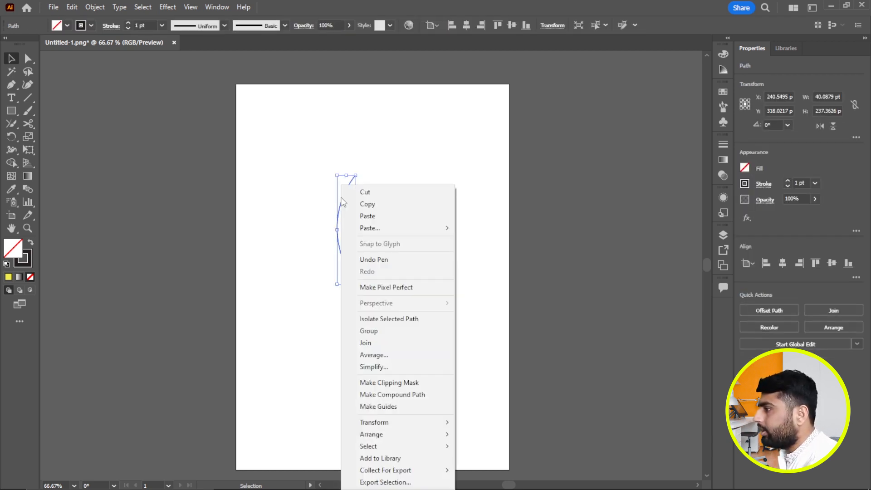
{"action": "mouse_move", "coordinate": [386, 424]}
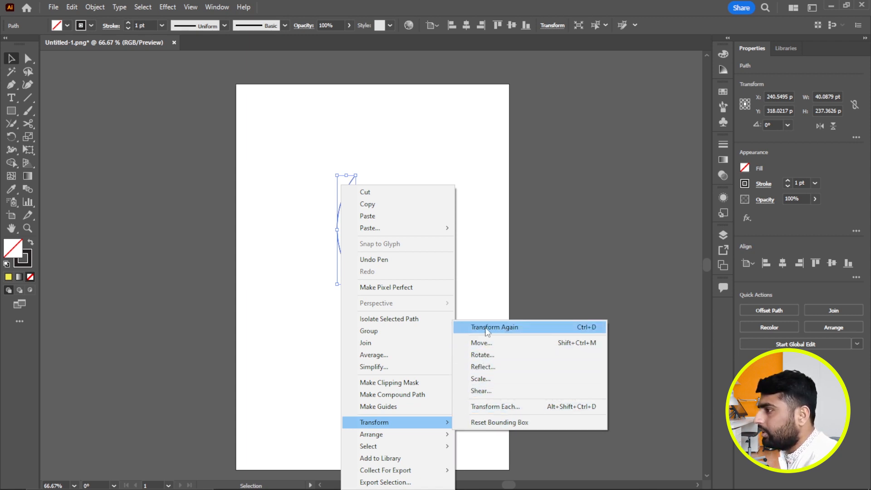
{"action": "left_click", "coordinate": [486, 369]}
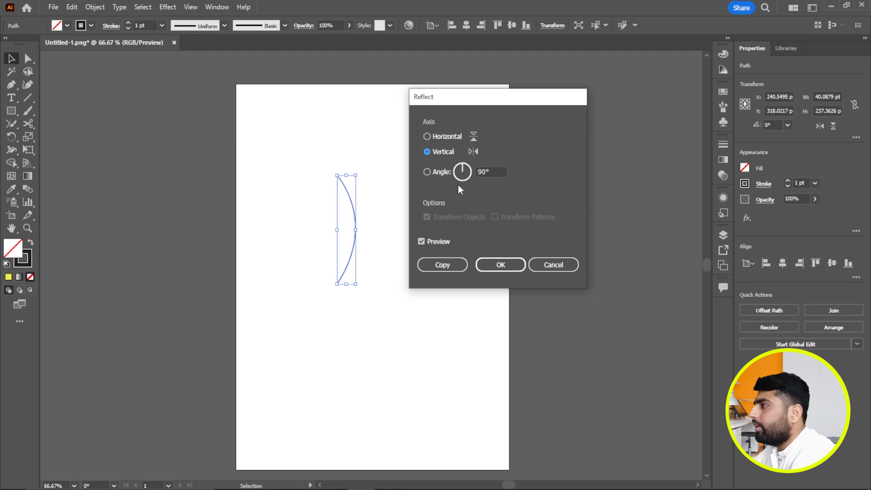
{"action": "left_click", "coordinate": [421, 241]}
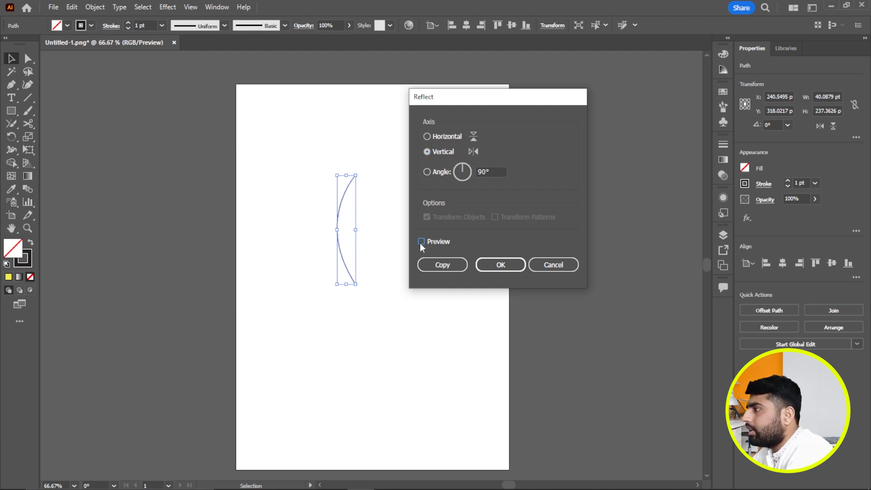
{"action": "left_click", "coordinate": [423, 242]}
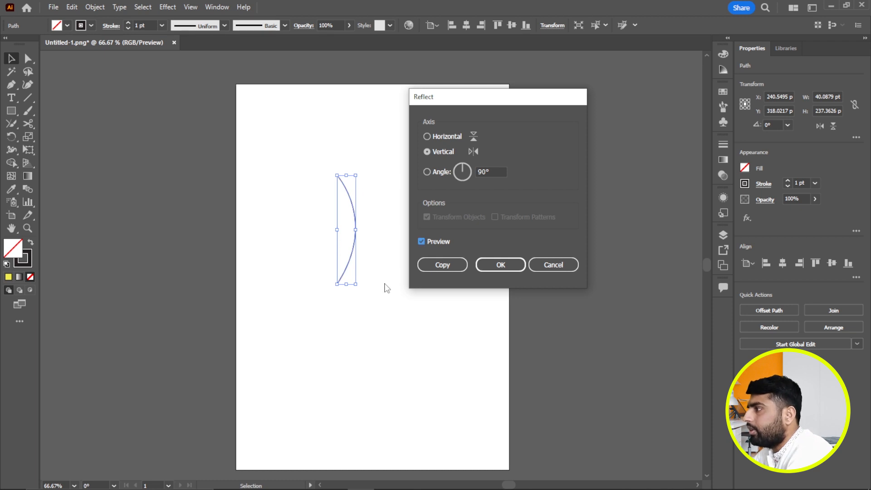
{"action": "left_click", "coordinate": [429, 138]}
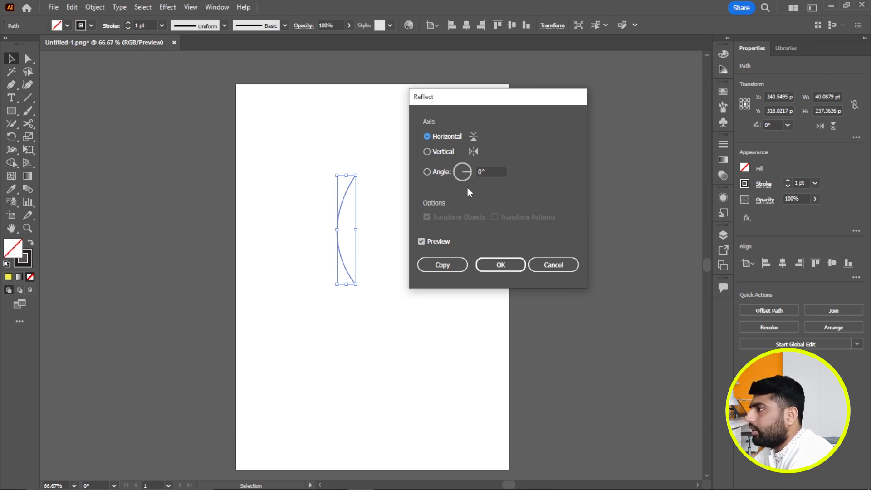
{"action": "left_click", "coordinate": [427, 152]}
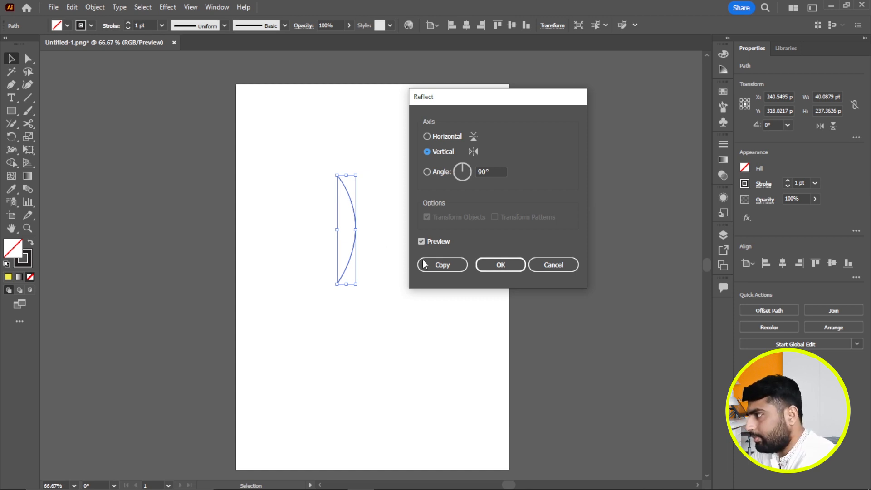
{"action": "left_click", "coordinate": [443, 265]}
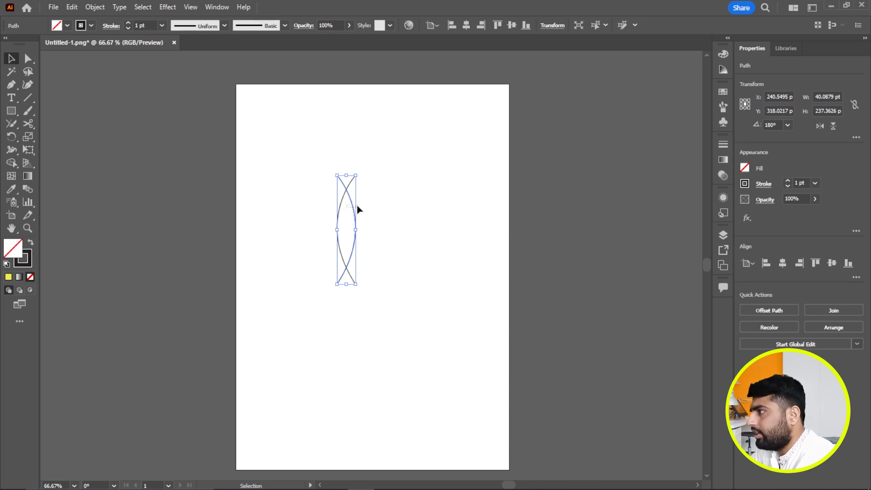
Move the reflected arc about 40 pt to the right so both arcs' ends meet in a leaf outline.
{"action": "left_click", "coordinate": [407, 286]}
{"action": "left_click_drag", "start_coordinate": [355, 220], "coordinate": [372, 220]}
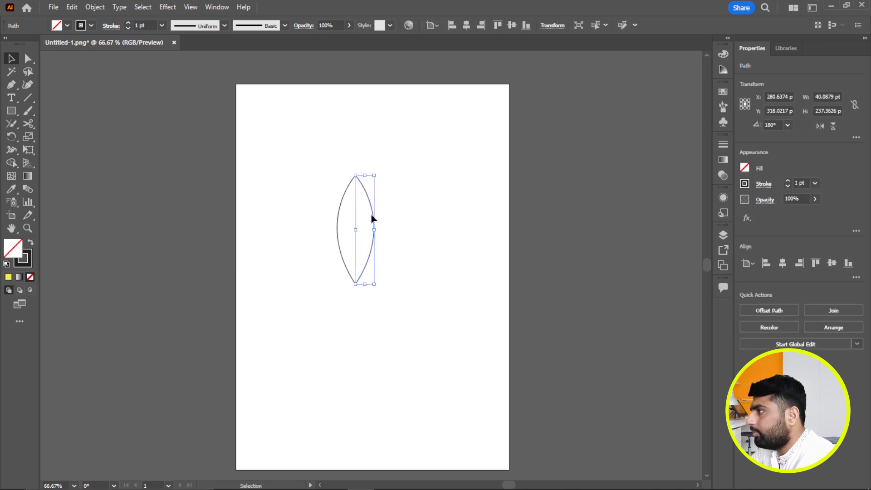
{"action": "left_click", "coordinate": [444, 315]}
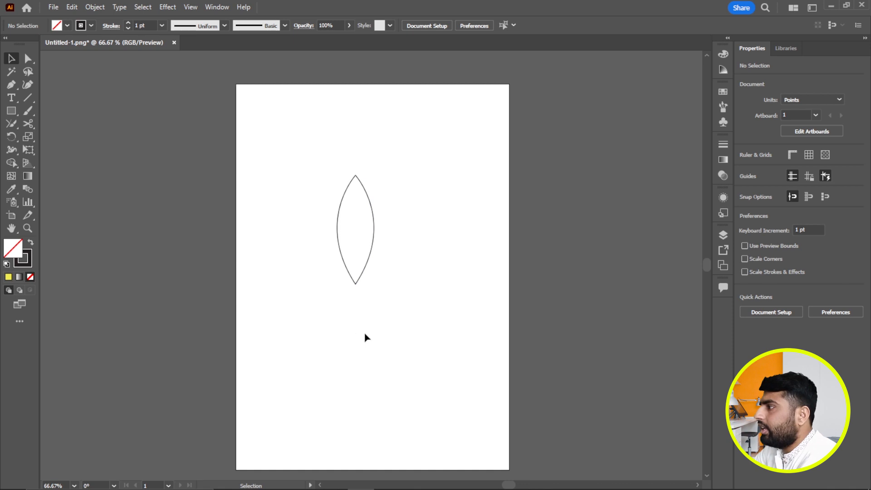
Select both arcs of the leaf and fill them with olive yellow from the colour spectrum.
{"action": "key", "text": "F6"}
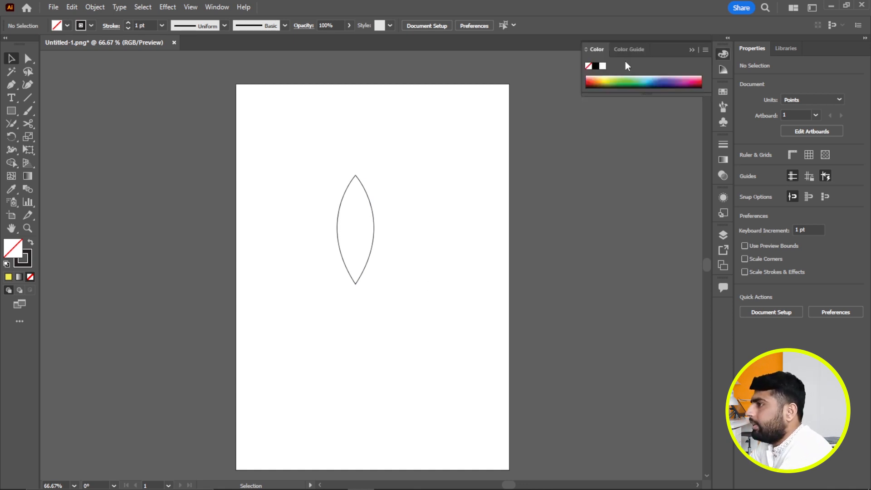
{"action": "left_click_drag", "start_coordinate": [296, 164], "coordinate": [416, 264]}
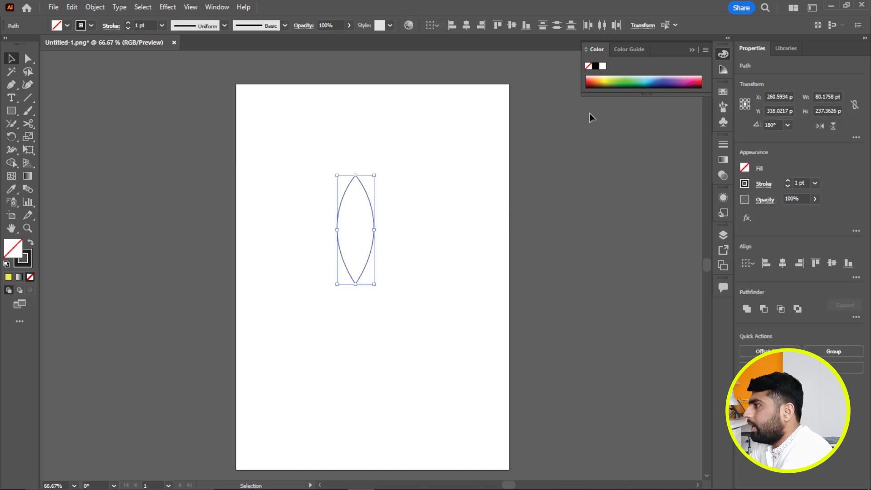
{"action": "left_click", "coordinate": [606, 84]}
{"action": "left_click_drag", "start_coordinate": [364, 228], "coordinate": [342, 222]}
{"action": "left_click", "coordinate": [432, 212]}
{"action": "key", "text": "ctrl+a"}
{"action": "key", "text": "ctrl+z"}
{"action": "key", "text": "ctrl+z"}
{"action": "key", "text": "ctrl+z"}
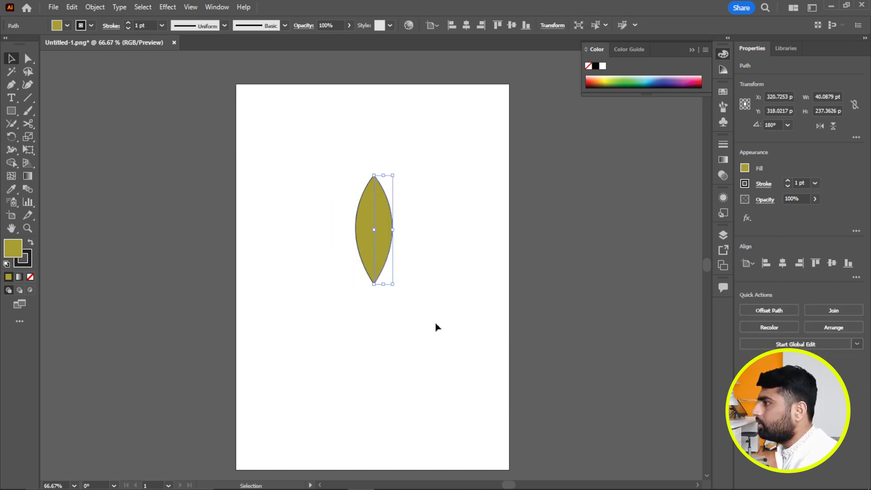
Select both halves of the leaf and move them together about 53 pt to the left.
{"action": "left_click", "coordinate": [436, 326]}
{"action": "left_click_drag", "start_coordinate": [315, 165], "coordinate": [450, 309]}
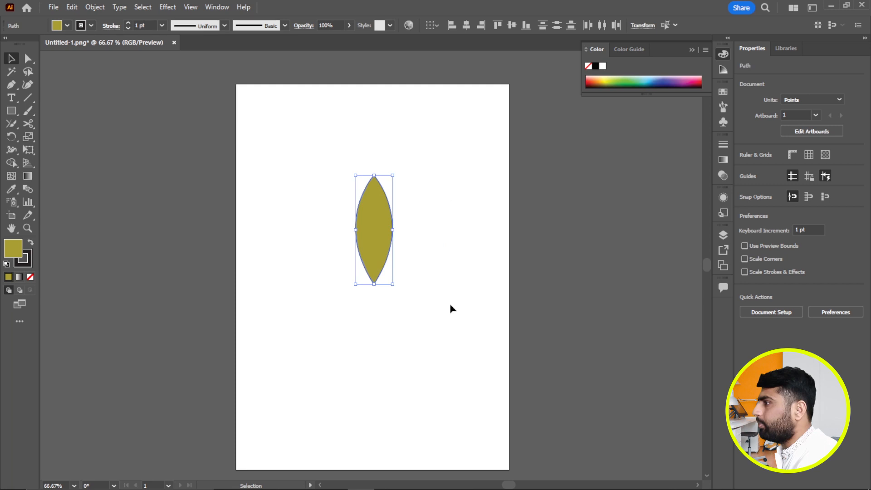
{"action": "left_click_drag", "start_coordinate": [375, 230], "coordinate": [349, 228]}
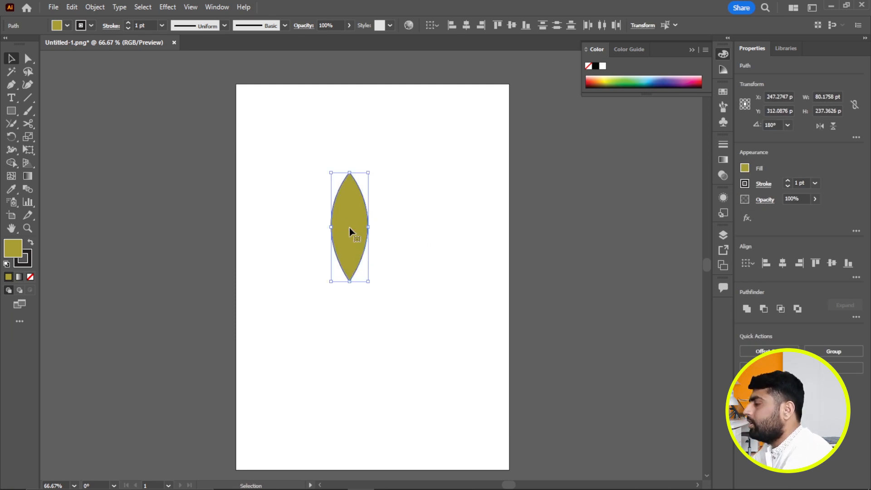
{"action": "left_click", "coordinate": [412, 219]}
Join the two overlapping anchor points at the leaf's top tip using Direct Selection.
{"action": "left_click", "coordinate": [27, 58]}
{"action": "left_click_drag", "start_coordinate": [341, 166], "coordinate": [379, 192]}
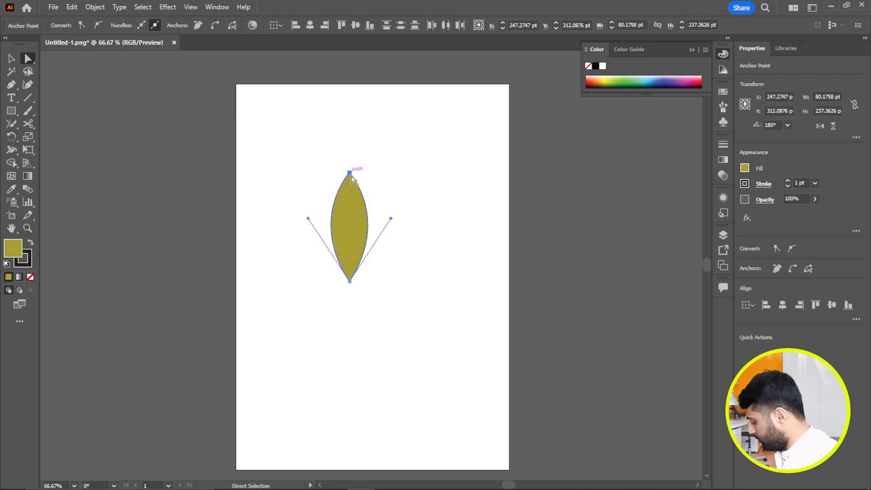
{"action": "key", "text": "z"}
{"action": "left_click_drag", "start_coordinate": [339, 163], "coordinate": [537, 336]}
{"action": "left_click_drag", "start_coordinate": [400, 212], "coordinate": [521, 314]}
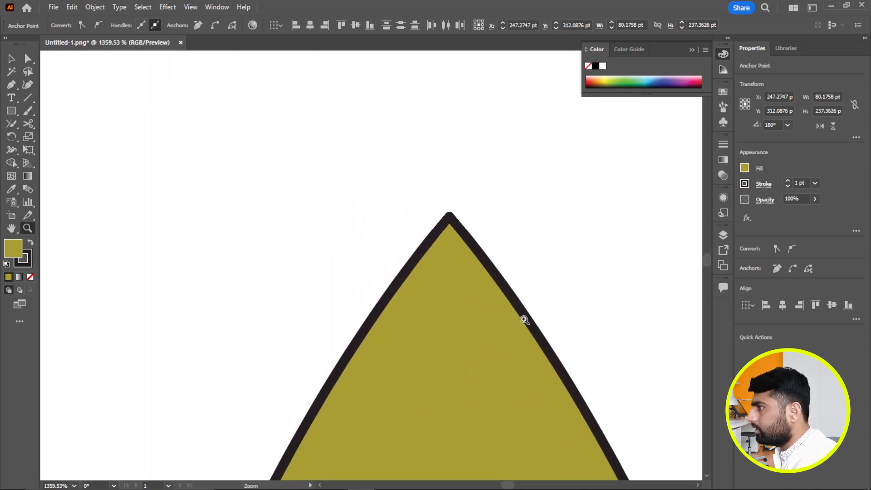
{"action": "left_click_drag", "start_coordinate": [410, 183], "coordinate": [500, 286]}
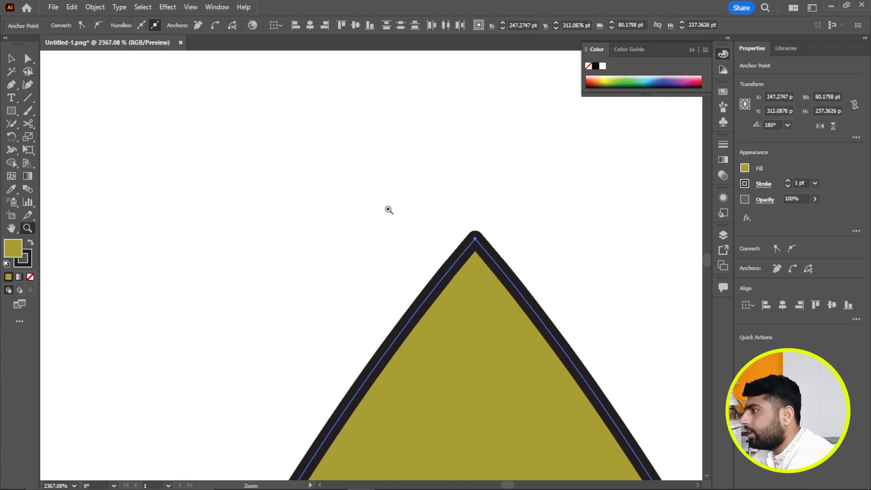
{"action": "left_click", "coordinate": [34, 58]}
{"action": "left_click_drag", "start_coordinate": [459, 229], "coordinate": [526, 265]}
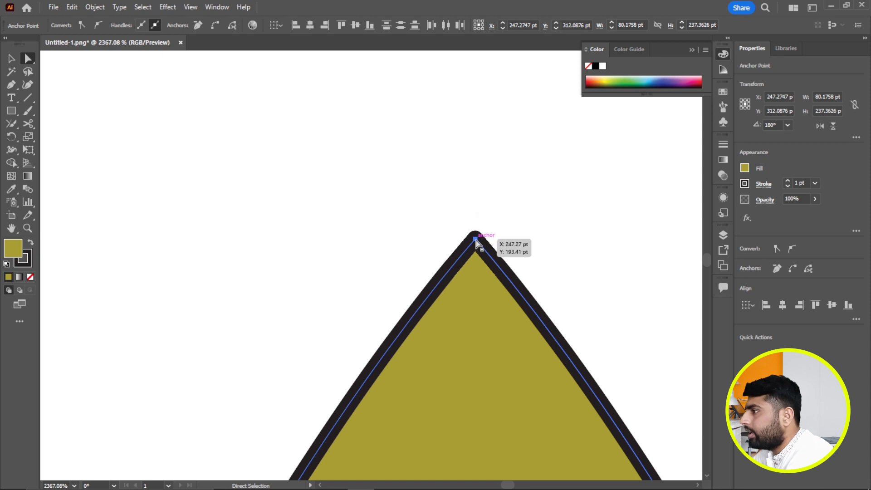
{"action": "right_click", "coordinate": [476, 241]}
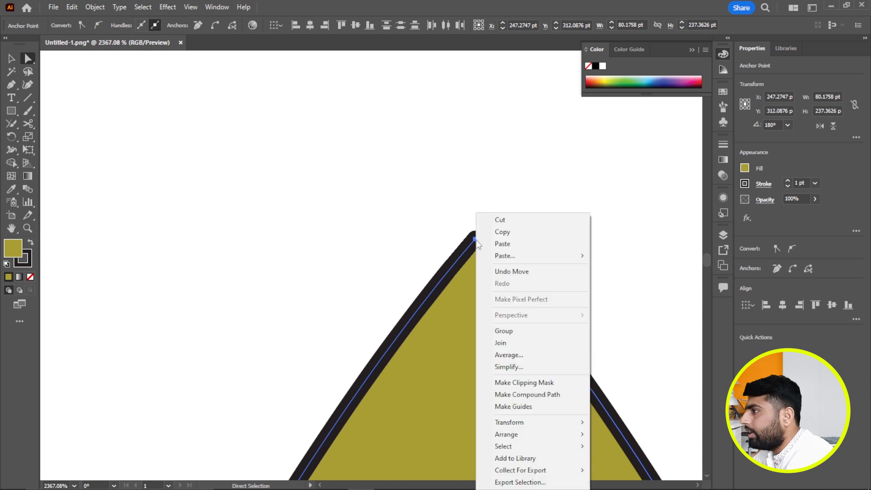
{"action": "left_click", "coordinate": [503, 344]}
{"action": "left_click", "coordinate": [432, 230]}
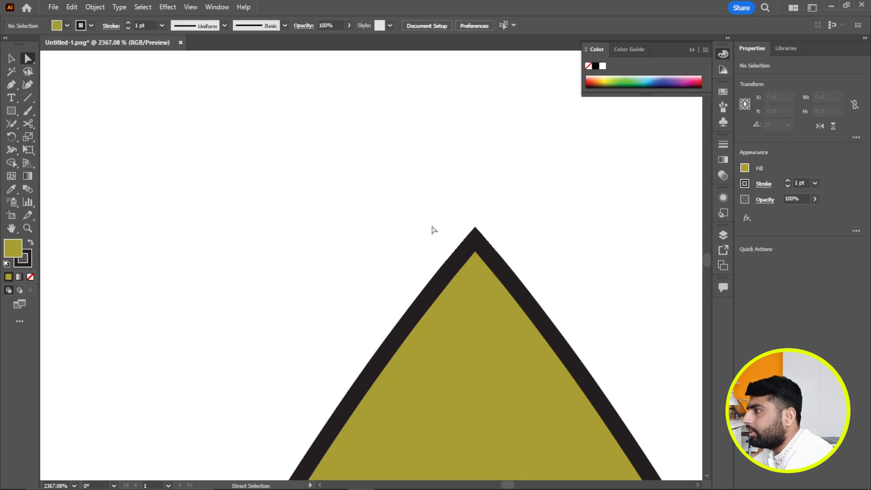
Move the left half's lower anchor point away to test the connection at the bottom tip, and undo the moves.
{"action": "left_click", "coordinate": [474, 242]}
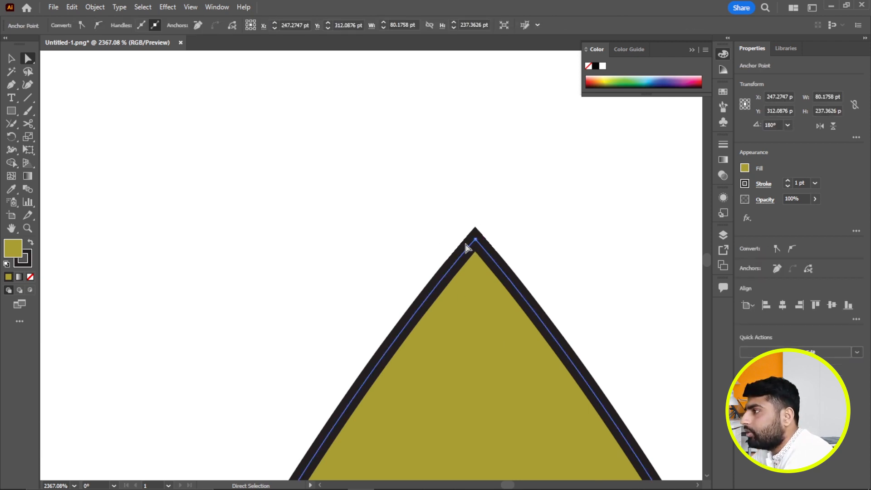
{"action": "left_click_drag", "start_coordinate": [472, 263], "coordinate": [395, 179]}
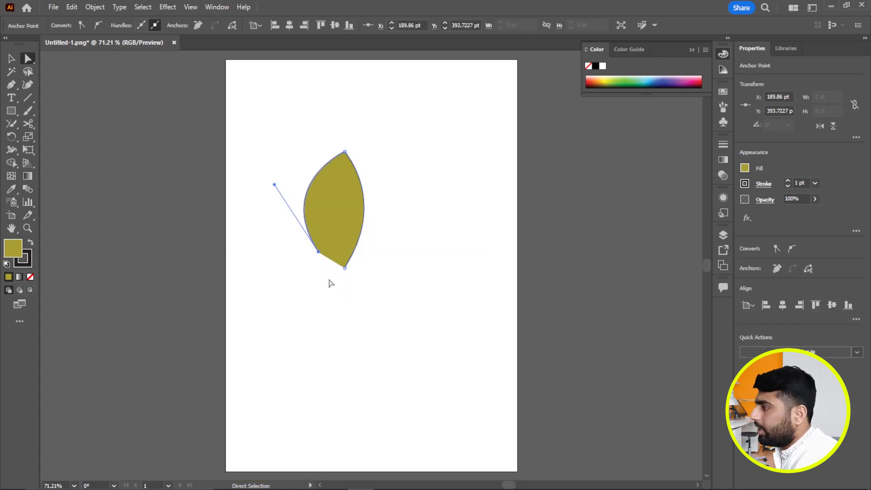
{"action": "key", "text": "ctrl+z"}
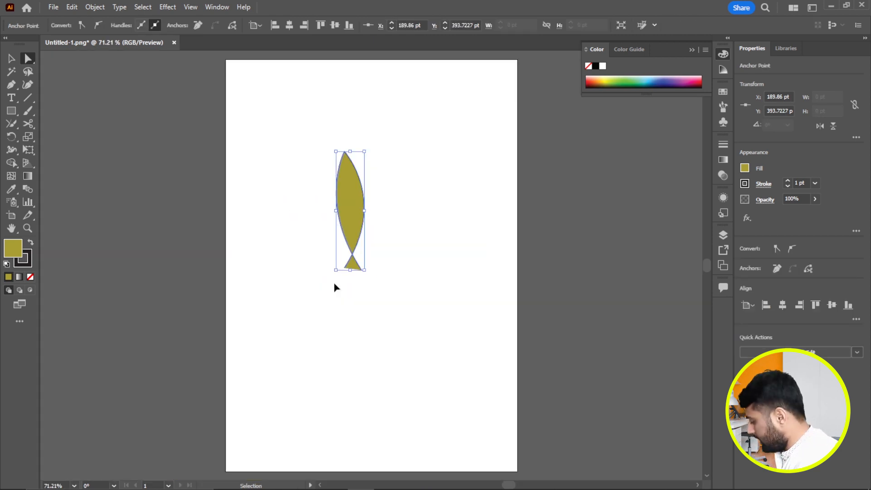
{"action": "key", "text": "ctrl+z"}
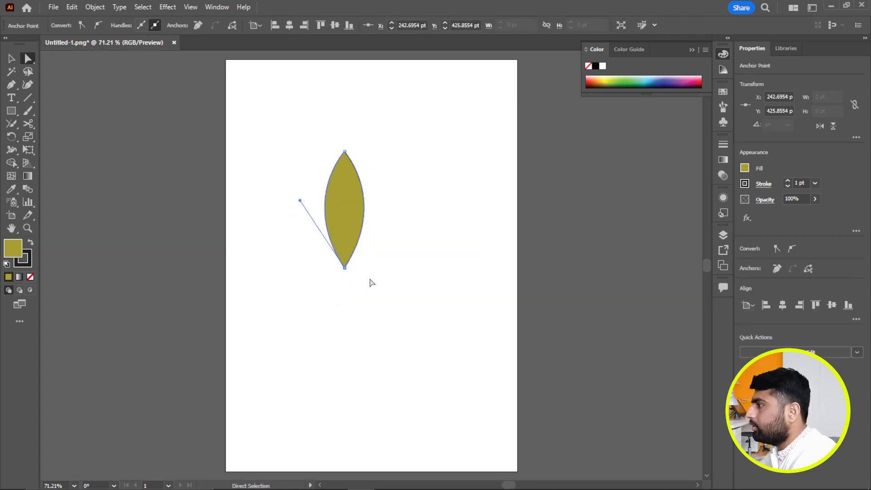
Join the two overlapping anchor points at the leaf's bottom tip to close the shape.
{"action": "left_click_drag", "start_coordinate": [355, 285], "coordinate": [324, 258]}
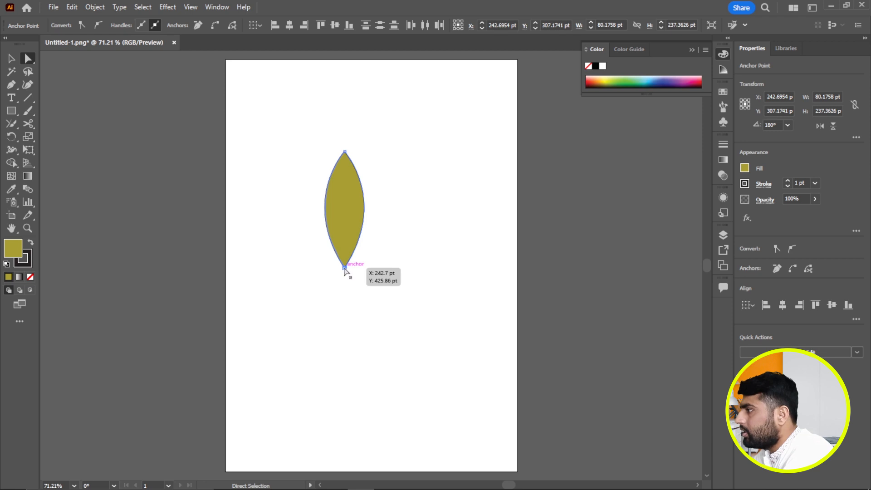
{"action": "right_click", "coordinate": [345, 270]}
{"action": "left_click", "coordinate": [386, 339]}
{"action": "left_click", "coordinate": [356, 319]}
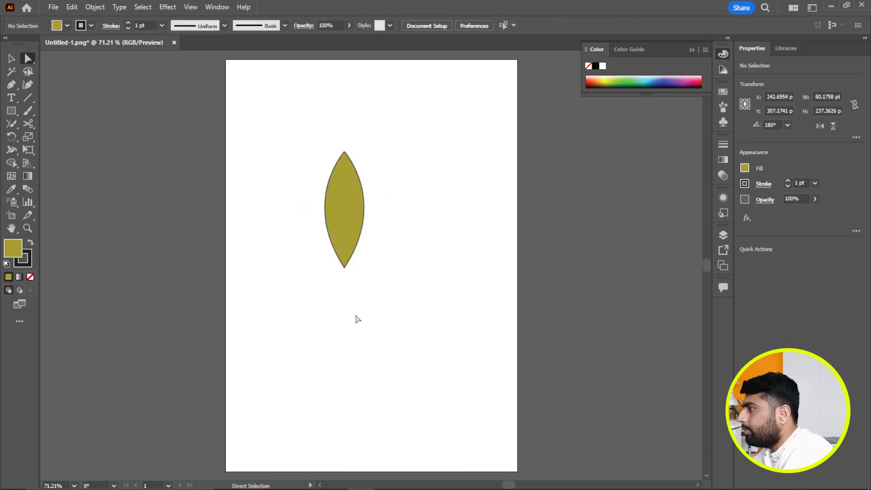
Move the closed leaf about 160 pt to the left and 118 pt up, near the artboard's upper-left corner.
{"action": "left_click_drag", "start_coordinate": [341, 213], "coordinate": [348, 216]}
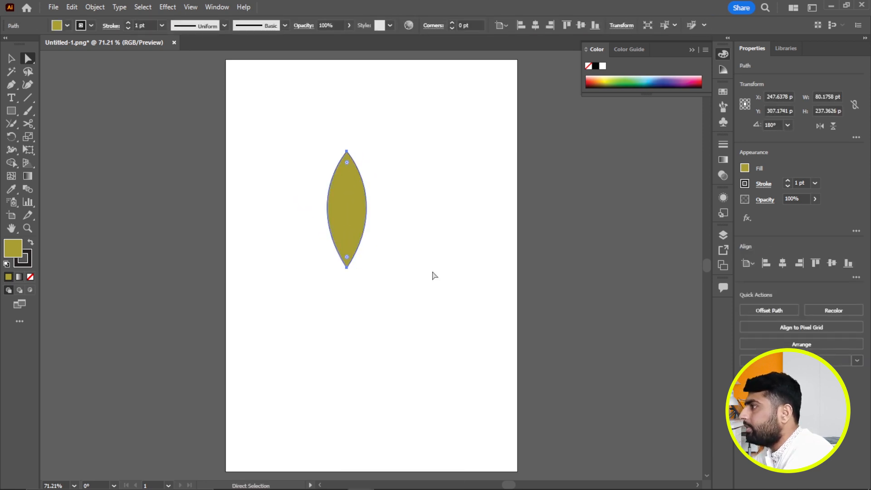
{"action": "left_click", "coordinate": [426, 318]}
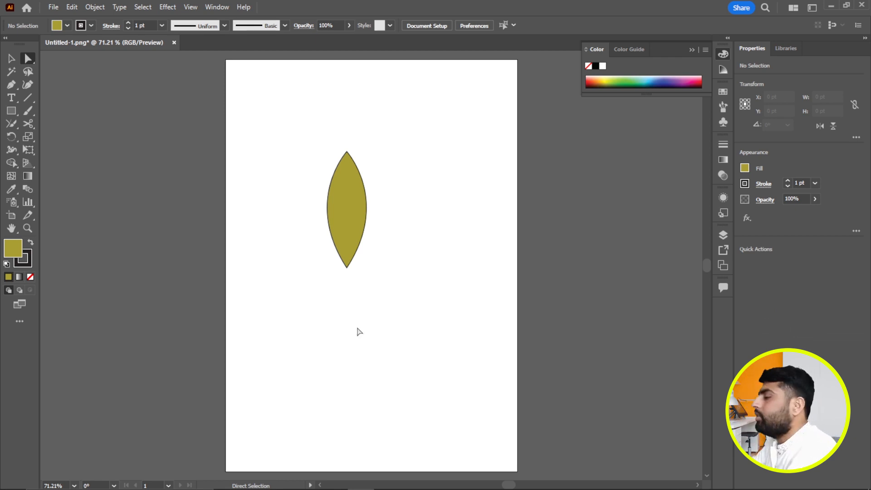
{"action": "left_click_drag", "start_coordinate": [348, 217], "coordinate": [268, 160]}
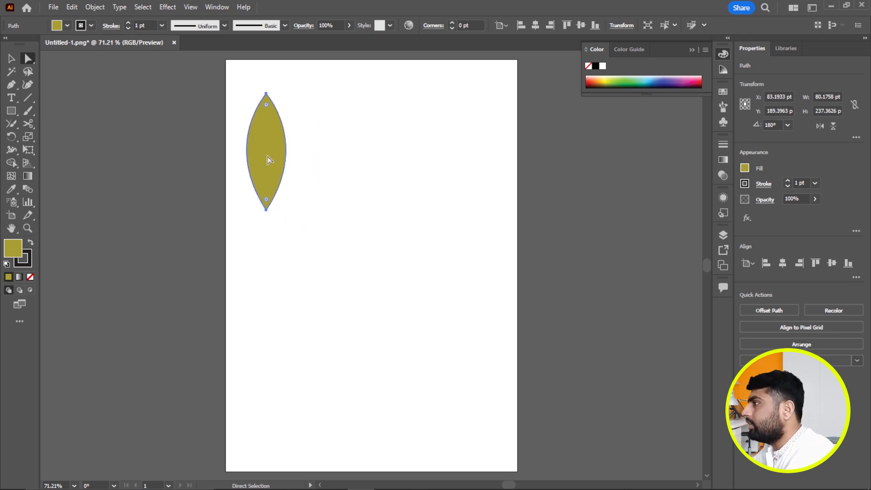
{"action": "left_click", "coordinate": [422, 319]}
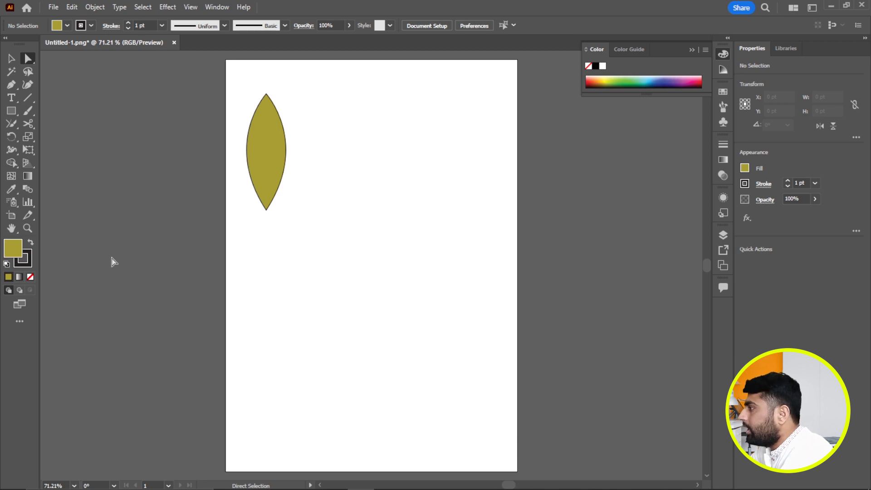
Draw two separate slanted straight lines below the leaf with the Pen tool, leaving a small gap between their upper ends.
{"action": "left_click", "coordinate": [11, 84]}
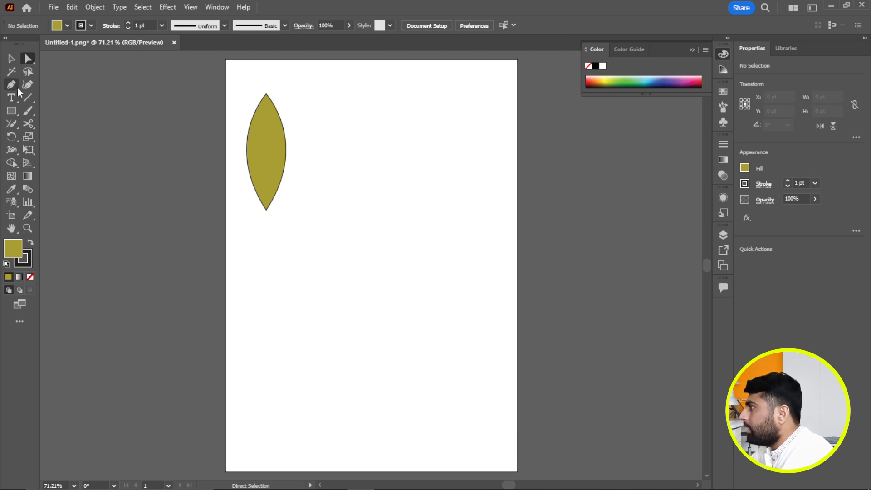
{"action": "left_click", "coordinate": [293, 284]}
{"action": "left_click", "coordinate": [260, 372]}
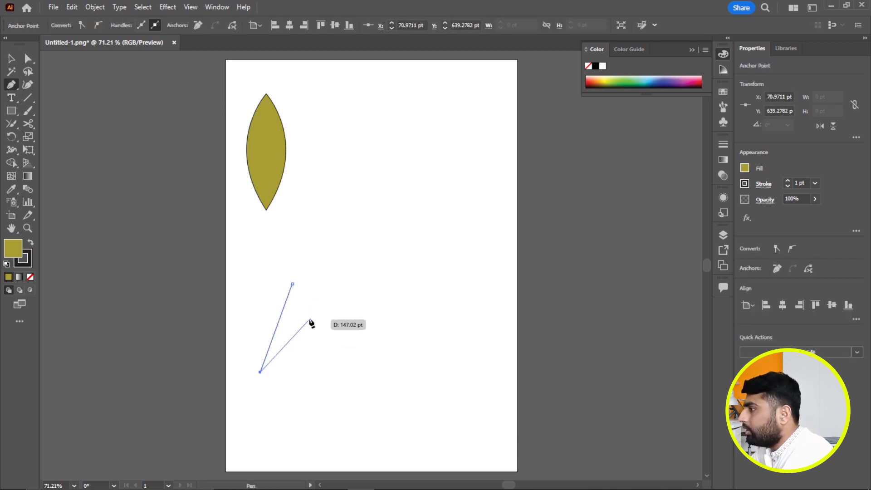
{"action": "key", "text": "Escape"}
{"action": "left_click", "coordinate": [304, 284]}
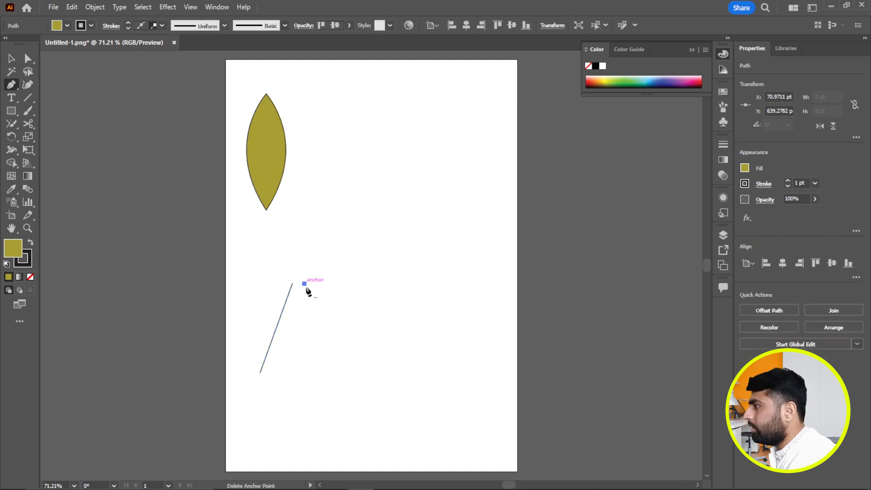
{"action": "left_click", "coordinate": [358, 393]}
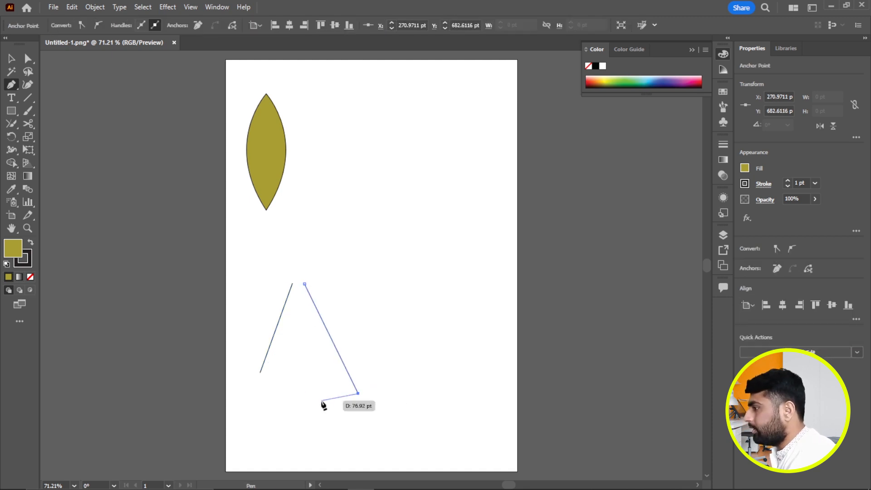
{"action": "key", "text": "Escape"}
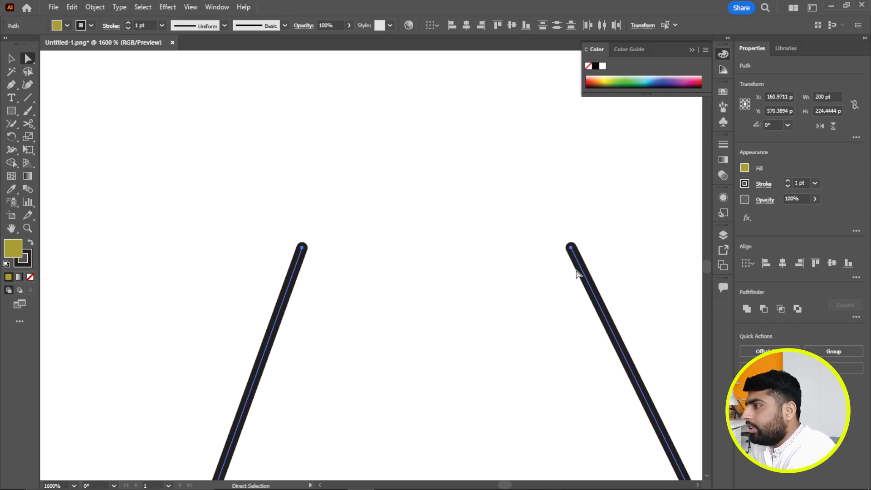
Join the upper endpoints of the two slanted lines directly using Direct Selection, and undo the join.
{"action": "left_click_drag", "start_coordinate": [264, 221], "coordinate": [595, 294]}
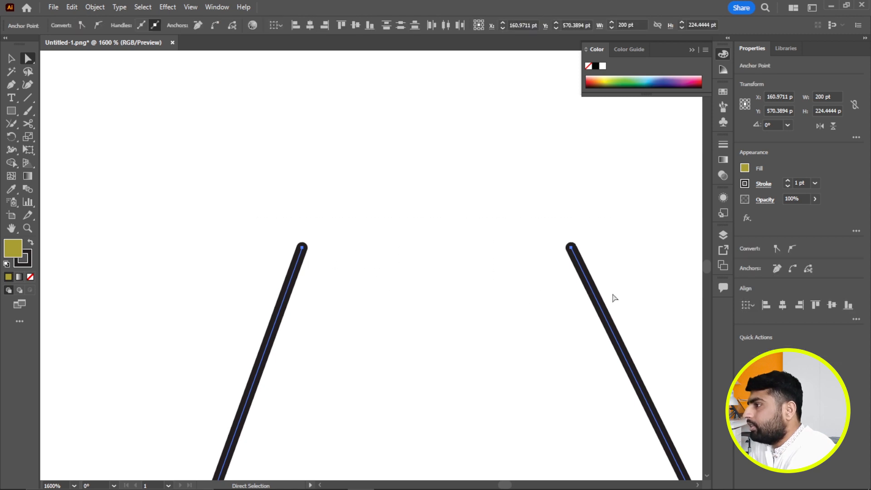
{"action": "right_click", "coordinate": [572, 249]}
{"action": "left_click", "coordinate": [605, 342]}
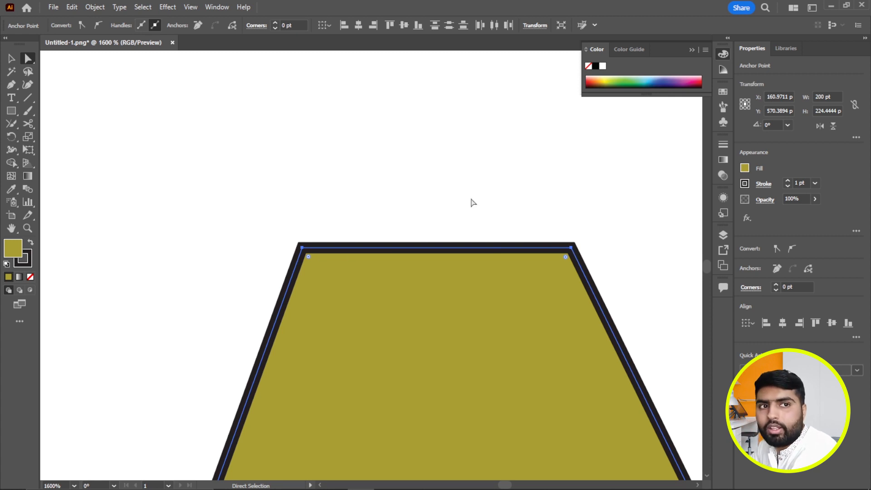
{"action": "key", "text": "ctrl+z"}
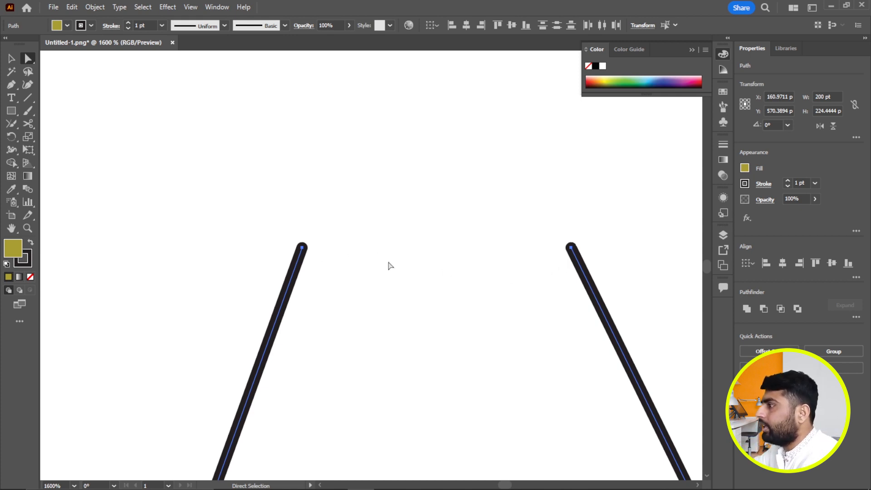
Average the two lines' upper endpoints on both axes and join them into a single tip anchor.
{"action": "left_click_drag", "start_coordinate": [245, 219], "coordinate": [595, 271]}
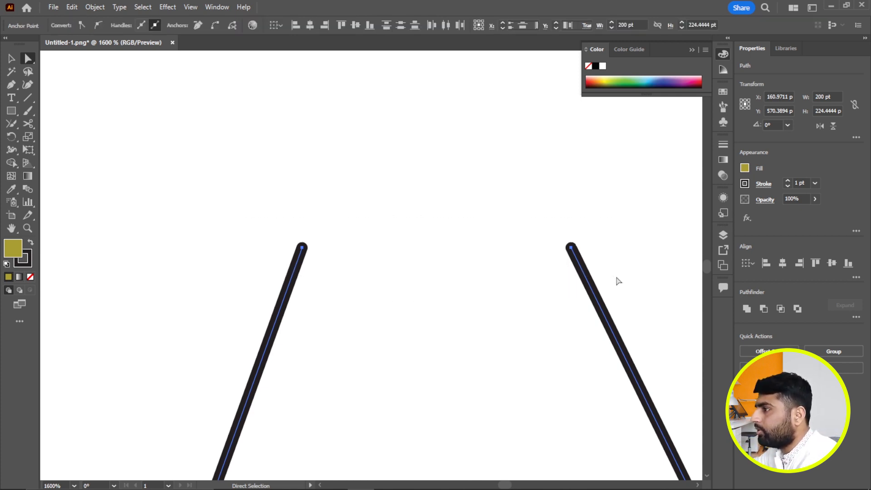
{"action": "right_click", "coordinate": [571, 248]}
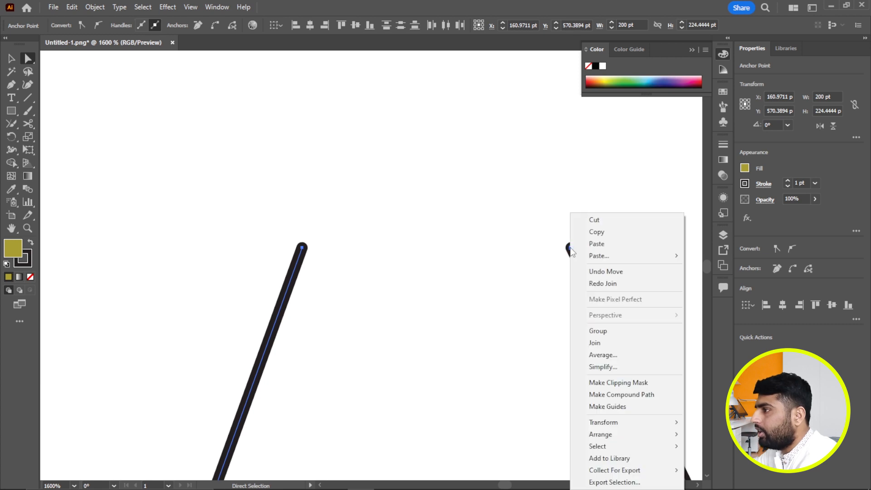
{"action": "left_click", "coordinate": [602, 356]}
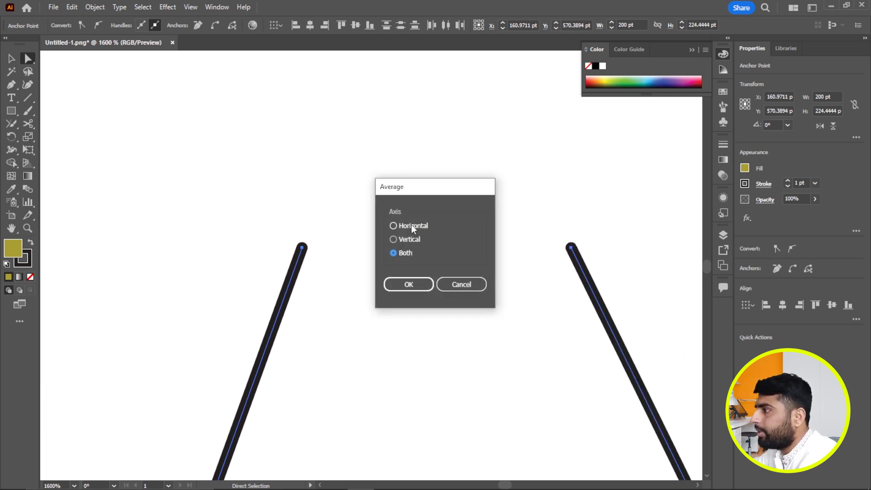
{"action": "left_click", "coordinate": [406, 286]}
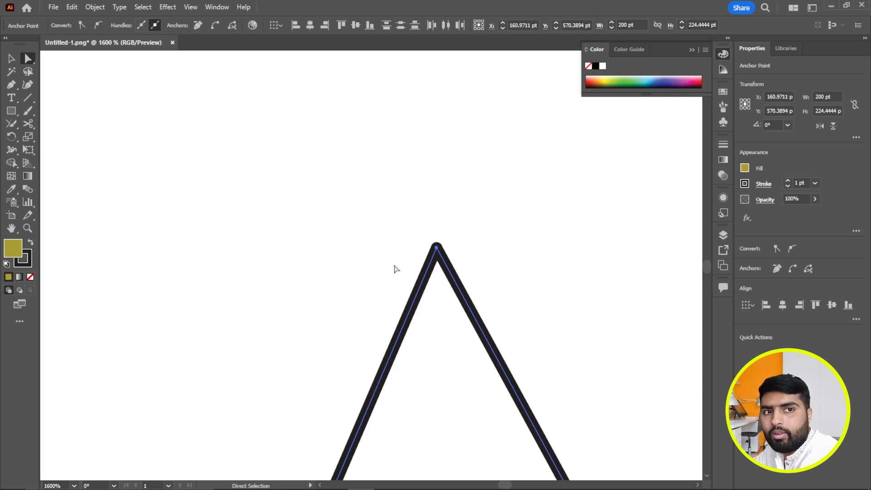
{"action": "right_click", "coordinate": [437, 250]}
{"action": "left_click", "coordinate": [467, 344]}
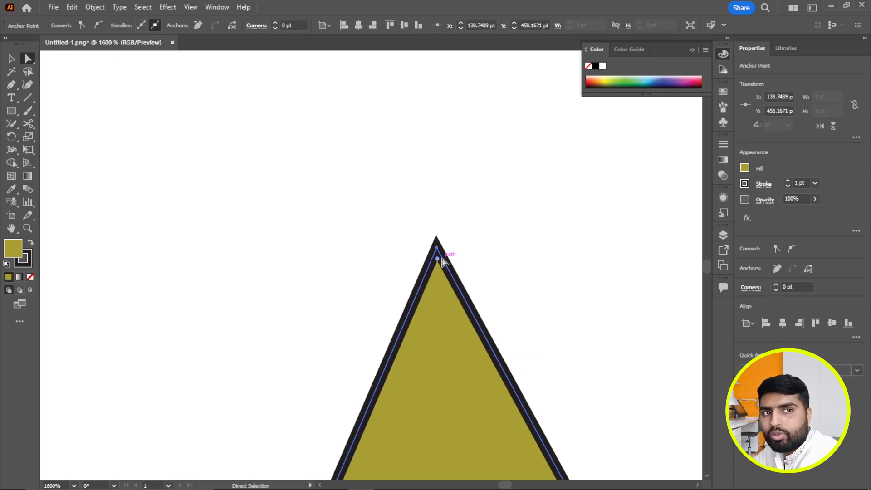
{"action": "left_click_drag", "start_coordinate": [384, 211], "coordinate": [470, 286]}
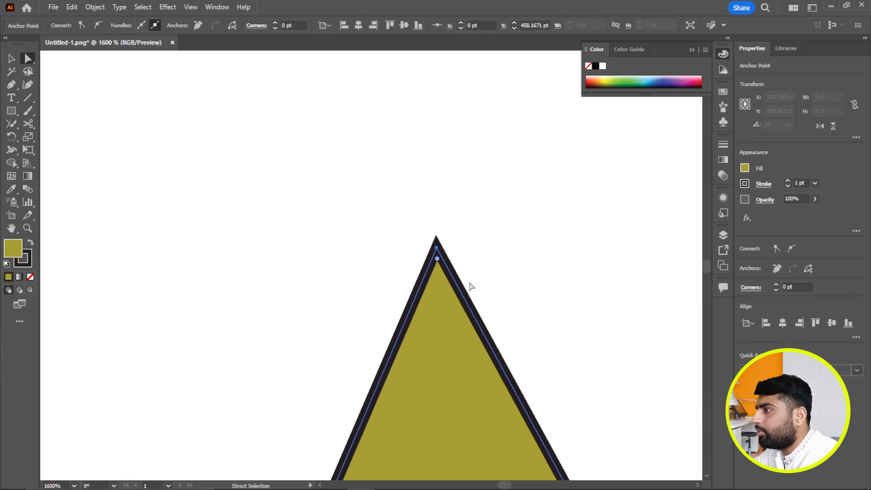
{"action": "left_click", "coordinate": [512, 277]}
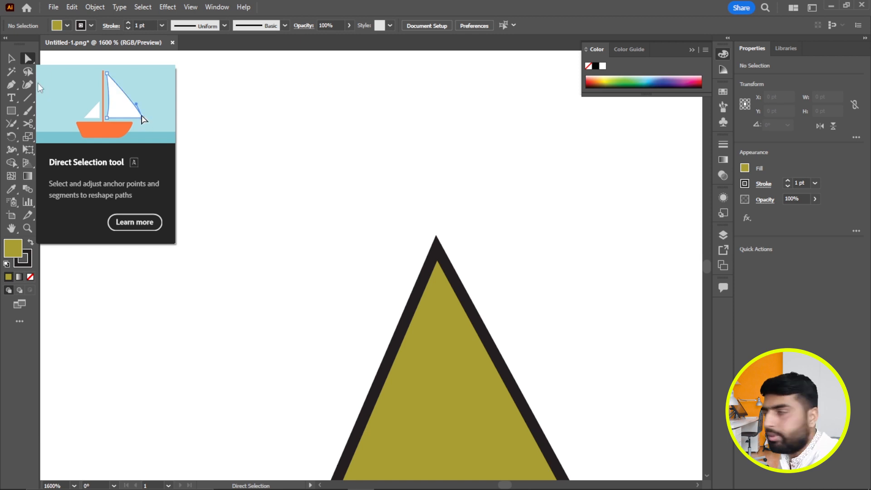
Switch to the Selection tool and undo the join and averaging of the lines' upper endpoints.
{"action": "left_click", "coordinate": [11, 60]}
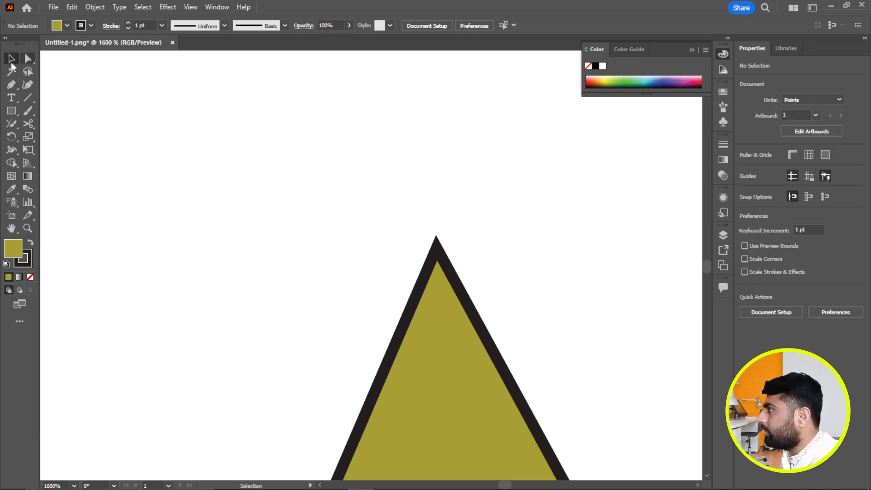
{"action": "key", "text": "ctrl+z"}
{"action": "key", "text": "ctrl+z"}
{"action": "key", "text": "ctrl+z"}
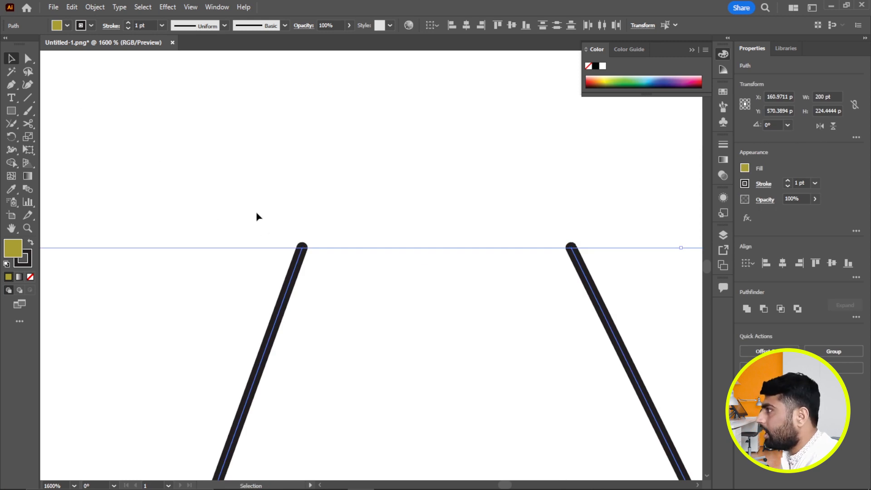
Average the two whole lines on both axes with the Selection tool, and undo the result.
{"action": "left_click_drag", "start_coordinate": [247, 227], "coordinate": [622, 275]}
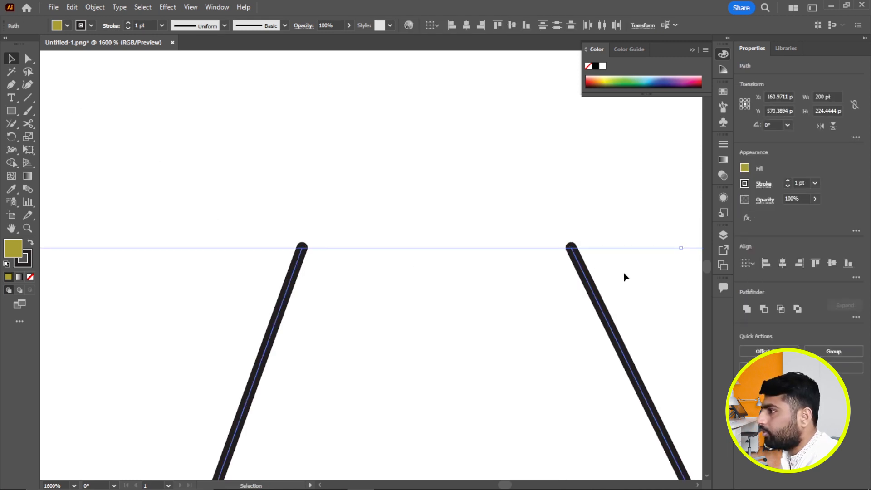
{"action": "right_click", "coordinate": [570, 250]}
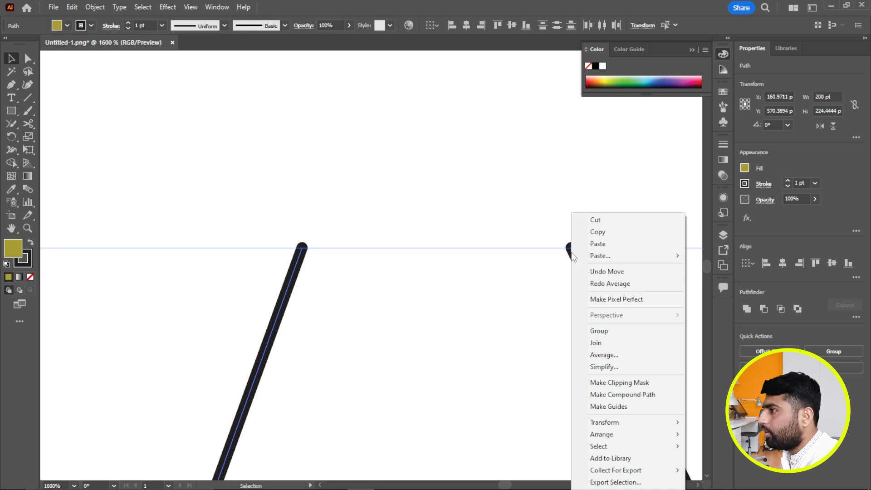
{"action": "left_click", "coordinate": [603, 355]}
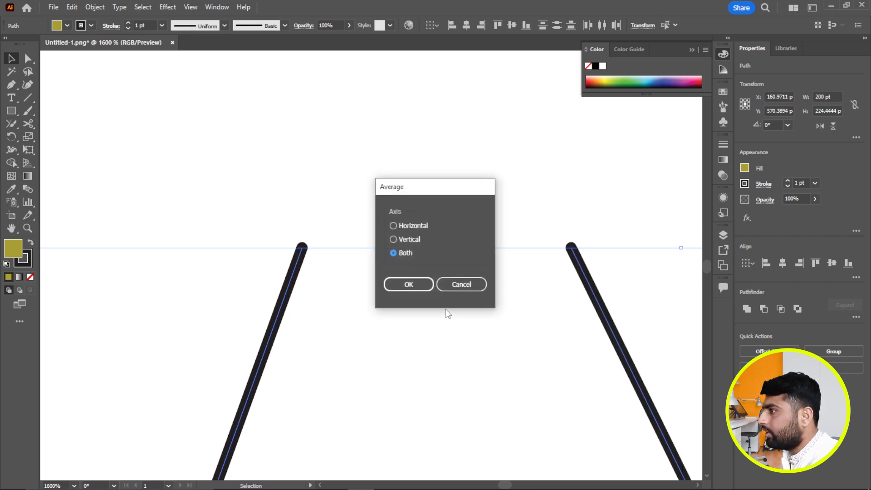
{"action": "left_click", "coordinate": [406, 284]}
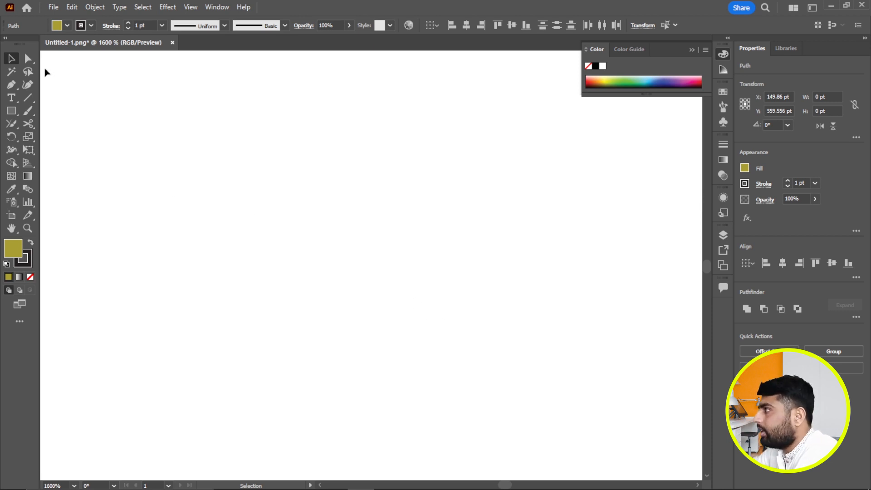
{"action": "left_click", "coordinate": [27, 58]}
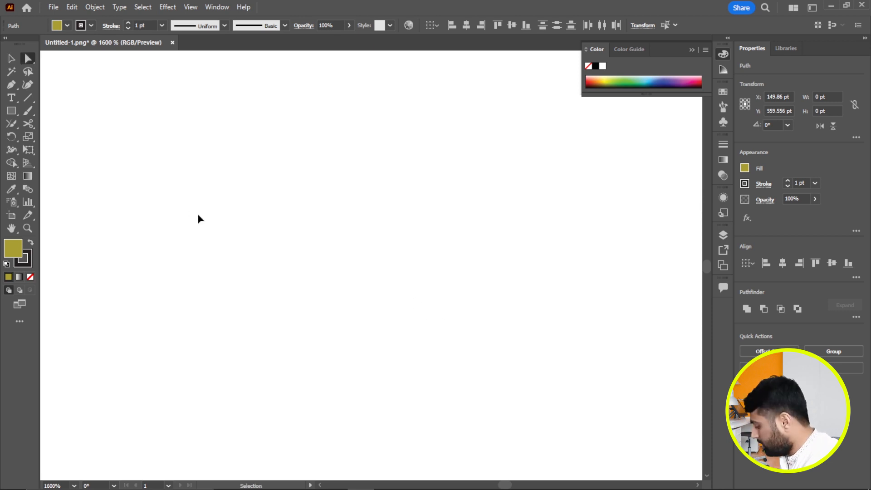
{"action": "key", "text": "ctrl+z"}
{"action": "key", "text": "ctrl+z"}
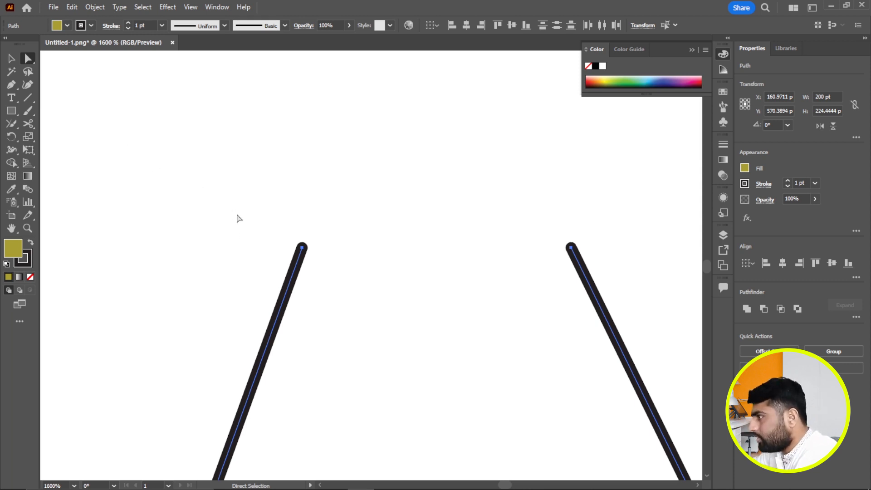
Fit the artboard in view and delete the two slanted lines below the leaf.
{"action": "key", "text": "ctrl+0"}
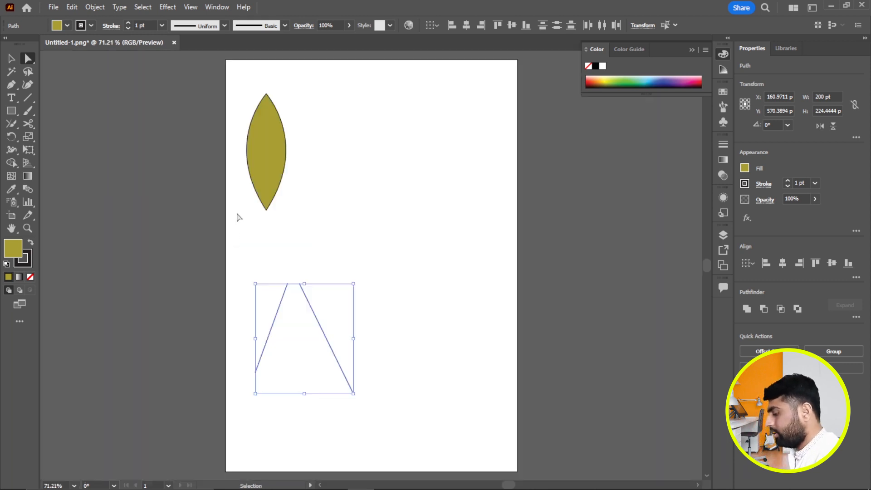
{"action": "left_click_drag", "start_coordinate": [246, 278], "coordinate": [313, 313]}
{"action": "key", "text": "Delete"}
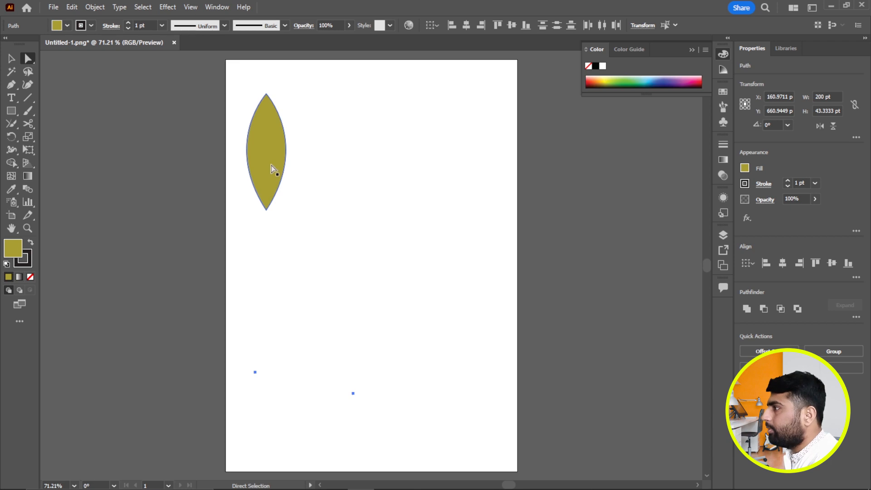
Move the leaf about 18 pt right and 16 pt down, and try to average its top anchor point alone.
{"action": "left_click", "coordinate": [271, 165]}
{"action": "left_click_drag", "start_coordinate": [271, 165], "coordinate": [279, 172]}
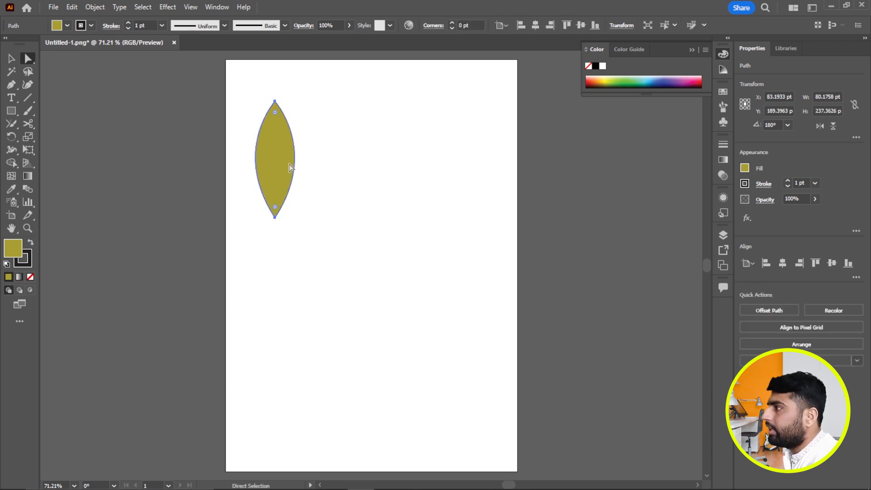
{"action": "left_click", "coordinate": [274, 100]}
{"action": "right_click", "coordinate": [274, 100]}
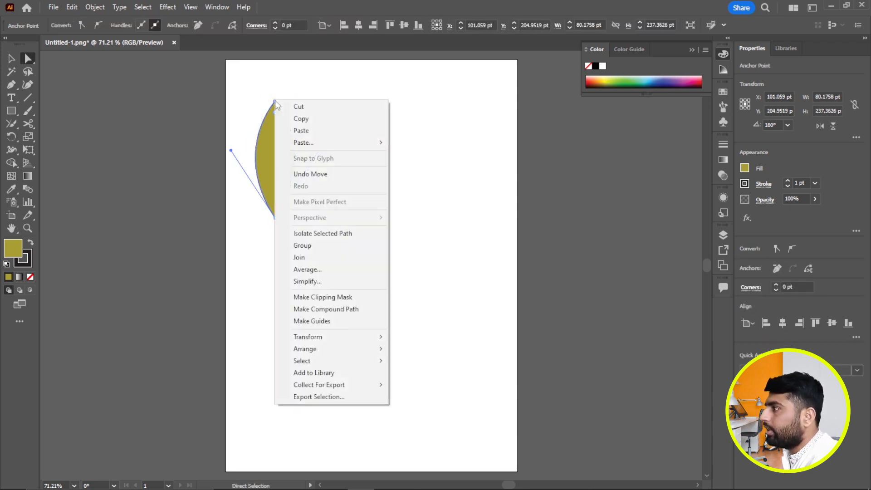
{"action": "left_click", "coordinate": [323, 267]}
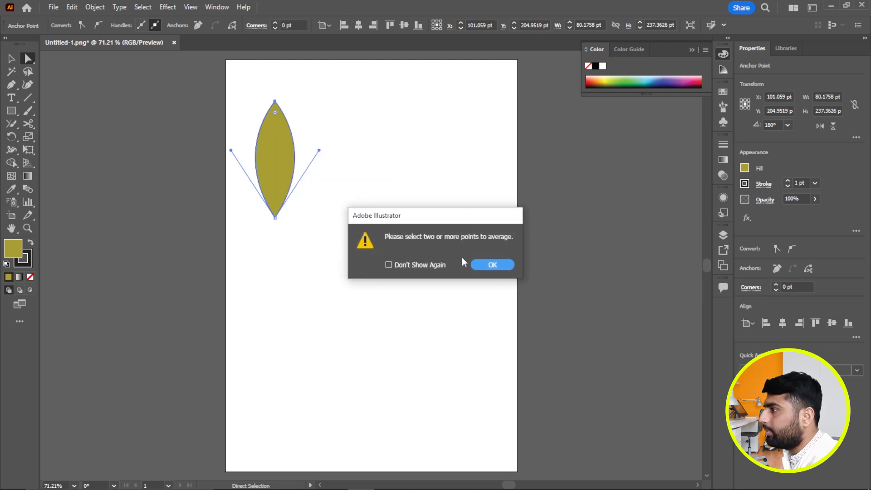
{"action": "left_click", "coordinate": [483, 262]}
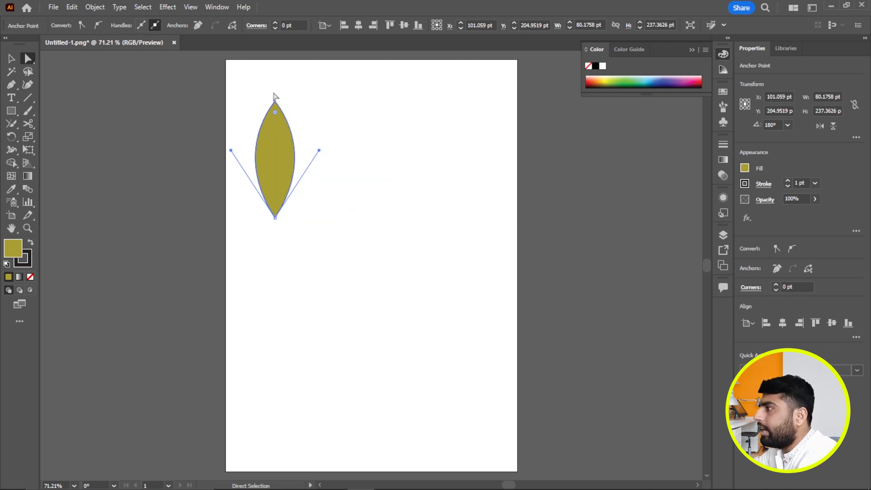
Move the leaf about 113 pt right and 27 pt down, and select it at its top tip.
{"action": "left_click_drag", "start_coordinate": [278, 144], "coordinate": [333, 158]}
{"action": "left_click", "coordinate": [410, 194]}
{"action": "left_click", "coordinate": [336, 164]}
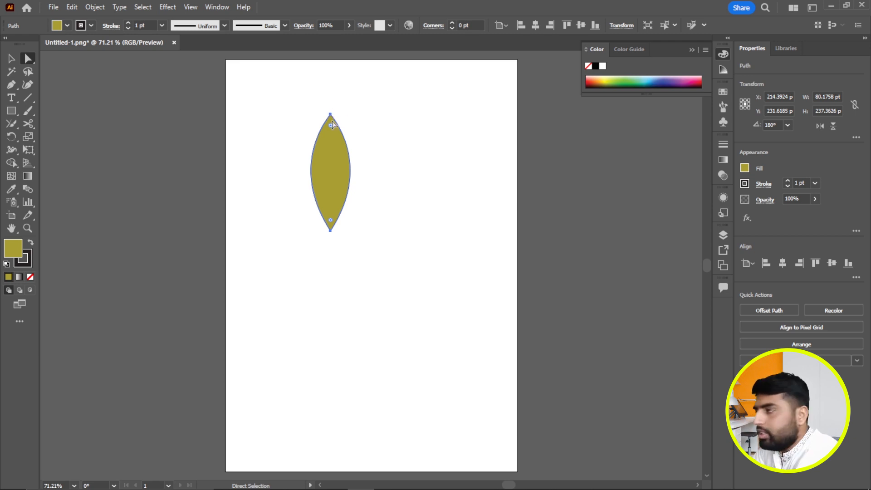
{"action": "left_click", "coordinate": [331, 116]}
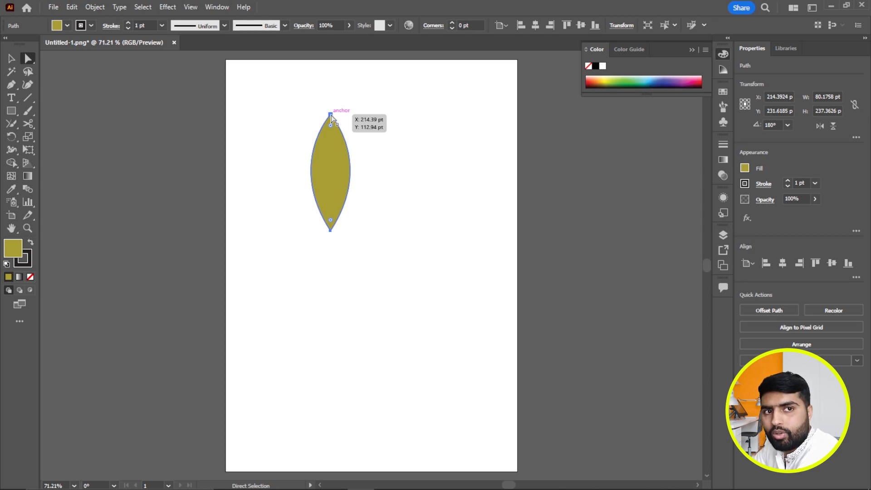
{"action": "left_click", "coordinate": [271, 150]}
{"action": "left_click", "coordinate": [336, 175]}
{"action": "left_click", "coordinate": [461, 212]}
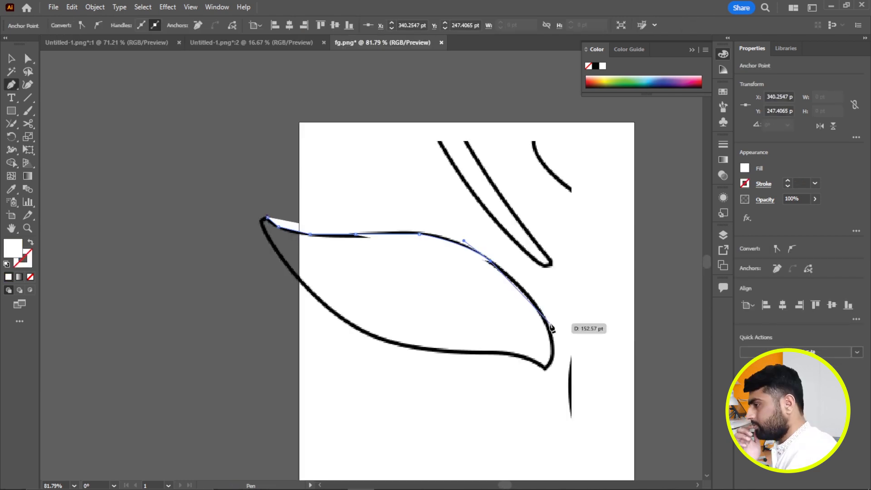
{"action": "left_click_drag", "start_coordinate": [551, 328], "coordinate": [490, 282]}
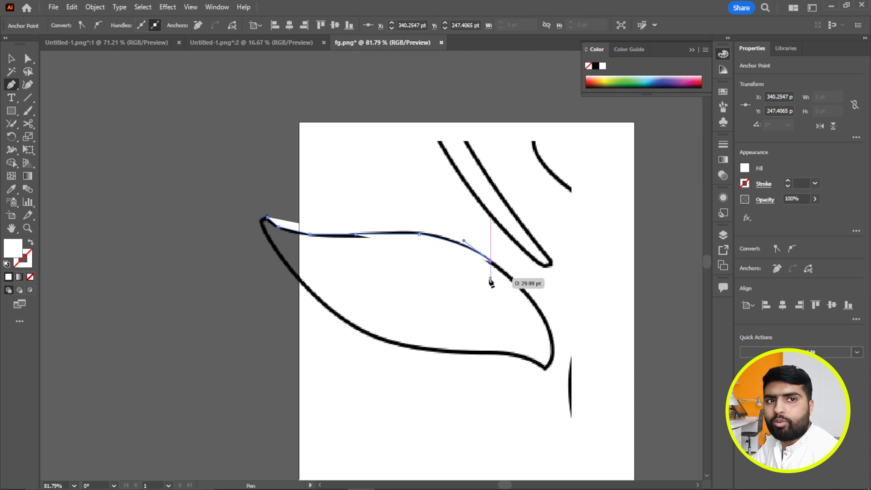
{"action": "left_click_drag", "start_coordinate": [490, 283], "coordinate": [461, 300]}
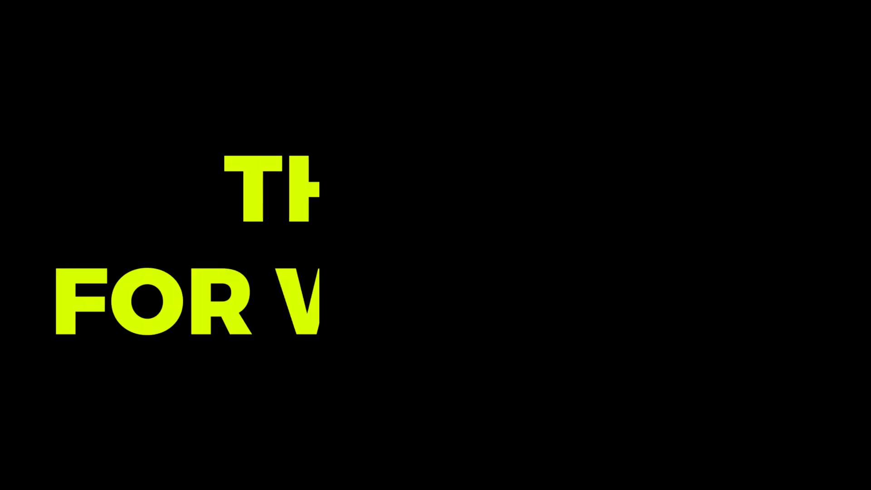